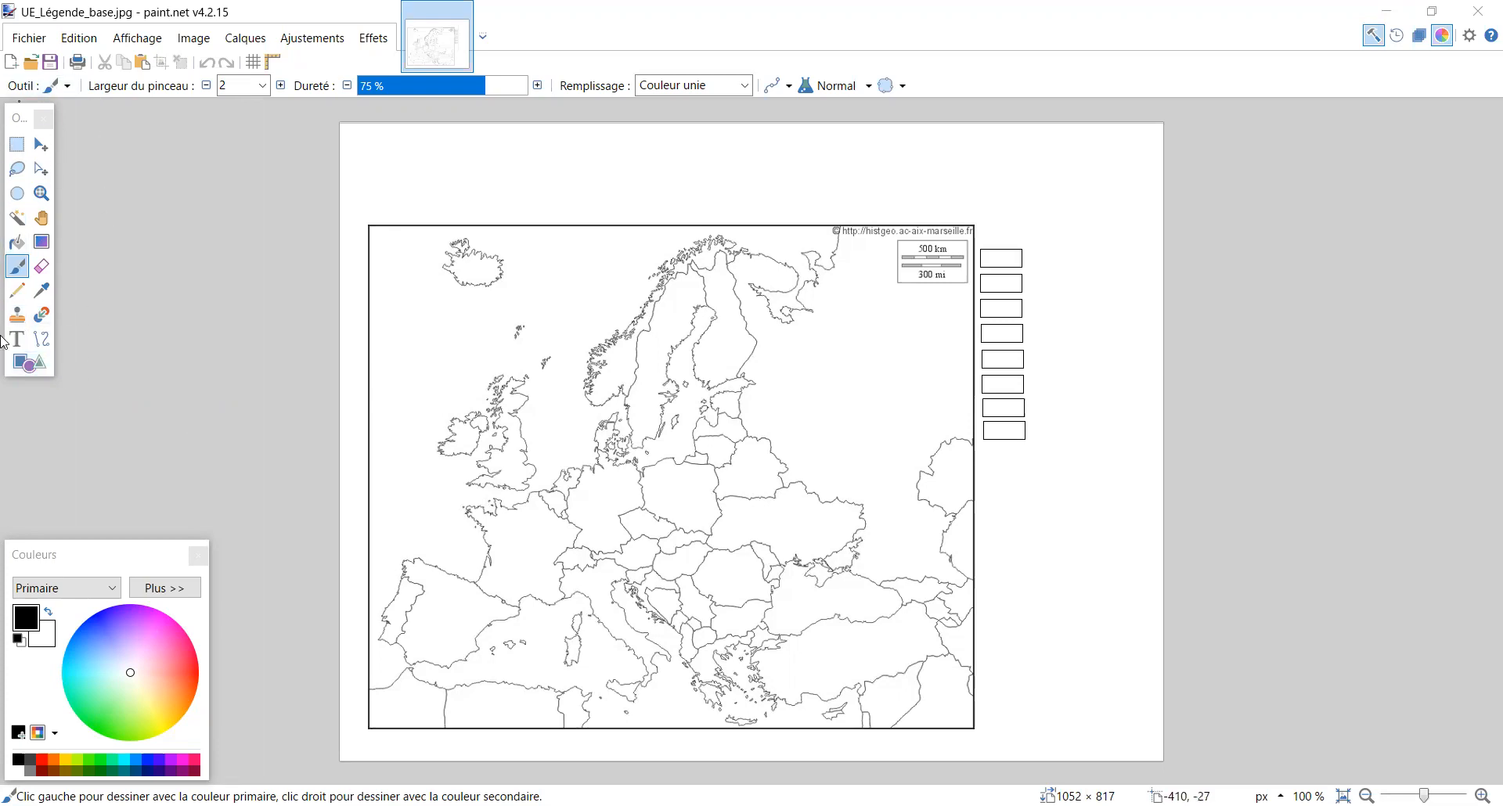
# Fill France, Poland and Romania with solid red on the map, using a fill tolerance of 11%
pyautogui.click(17, 243)
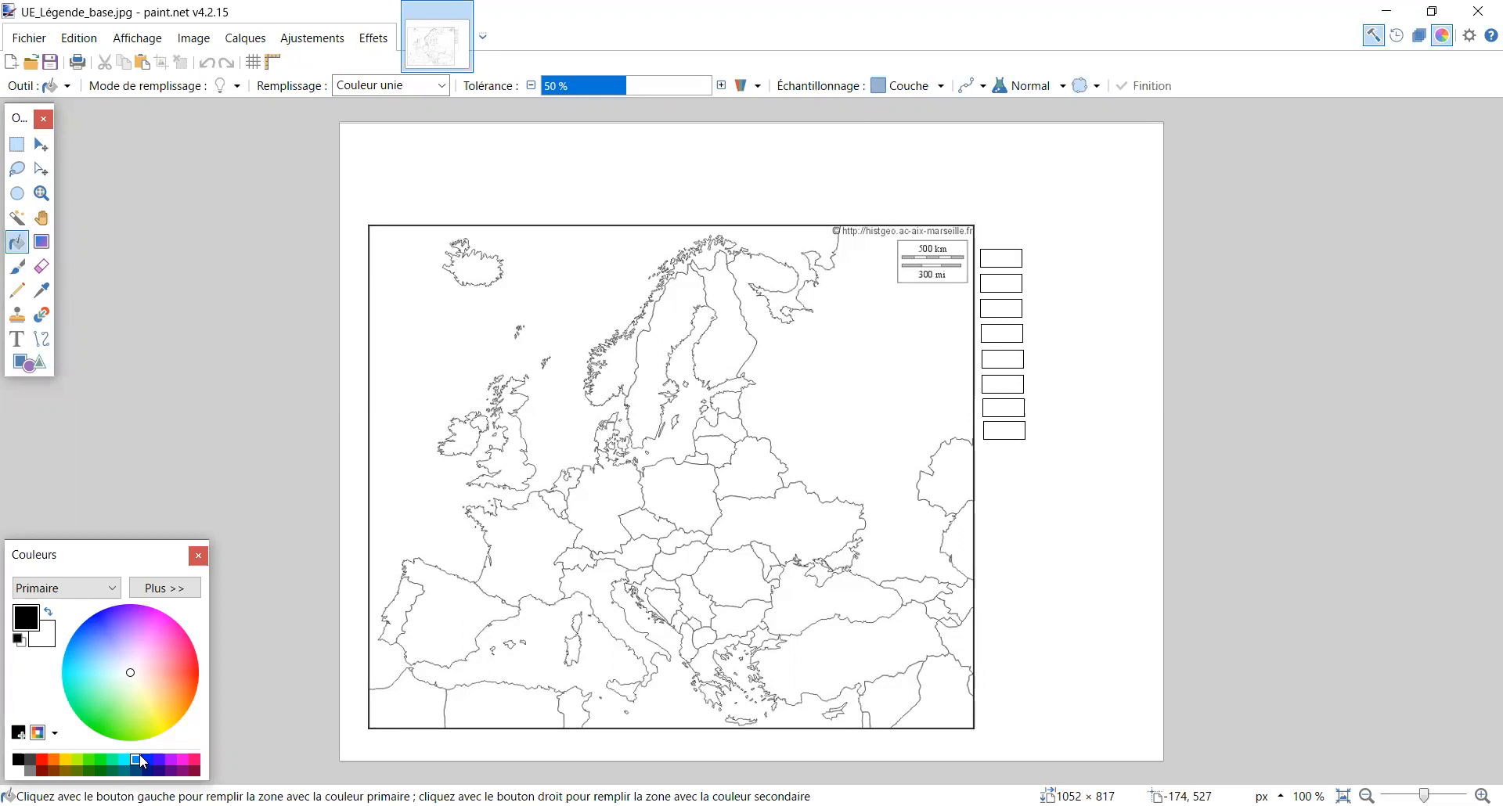
pyautogui.click(56, 756)
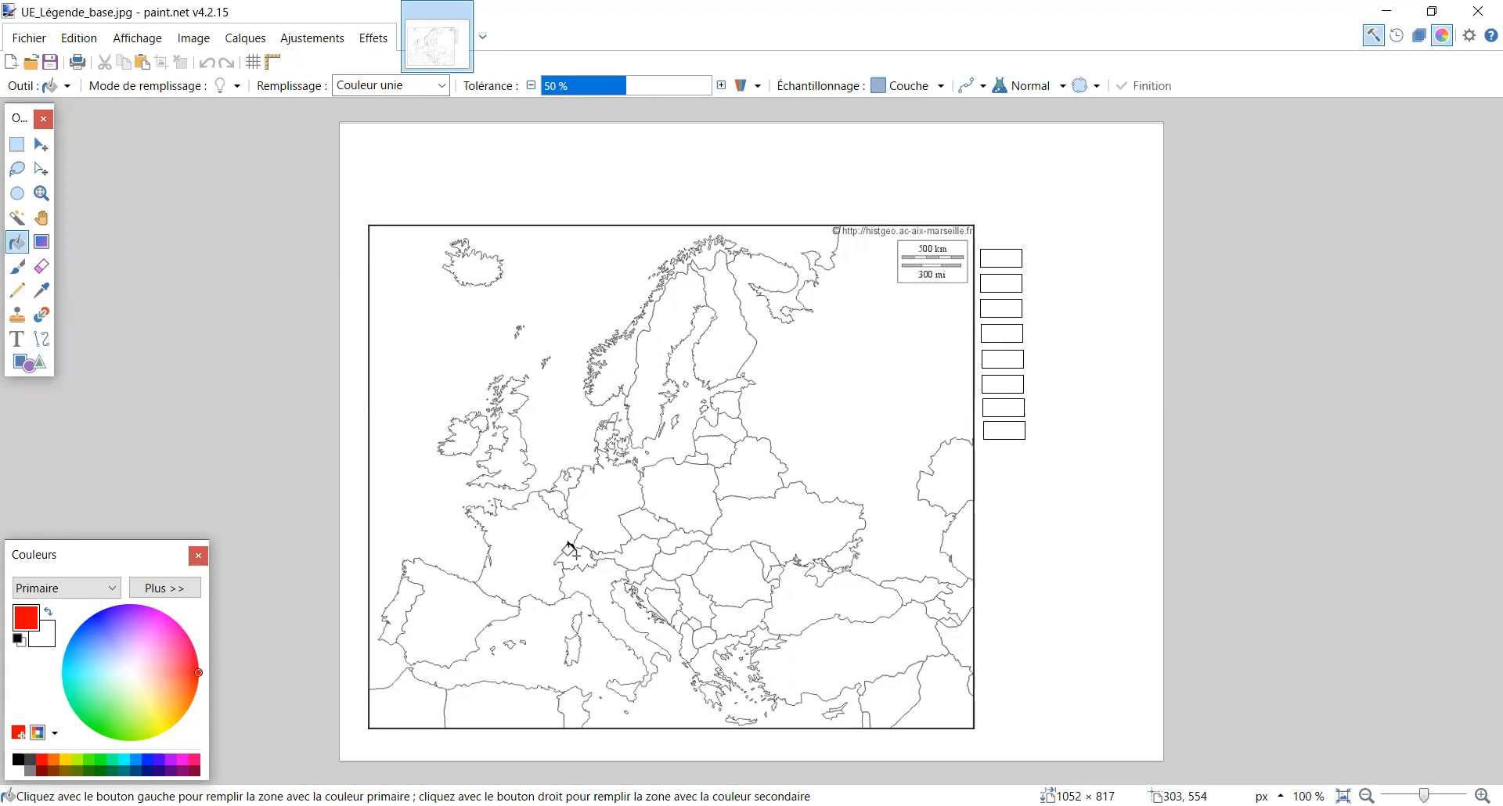
pyautogui.click(532, 525)
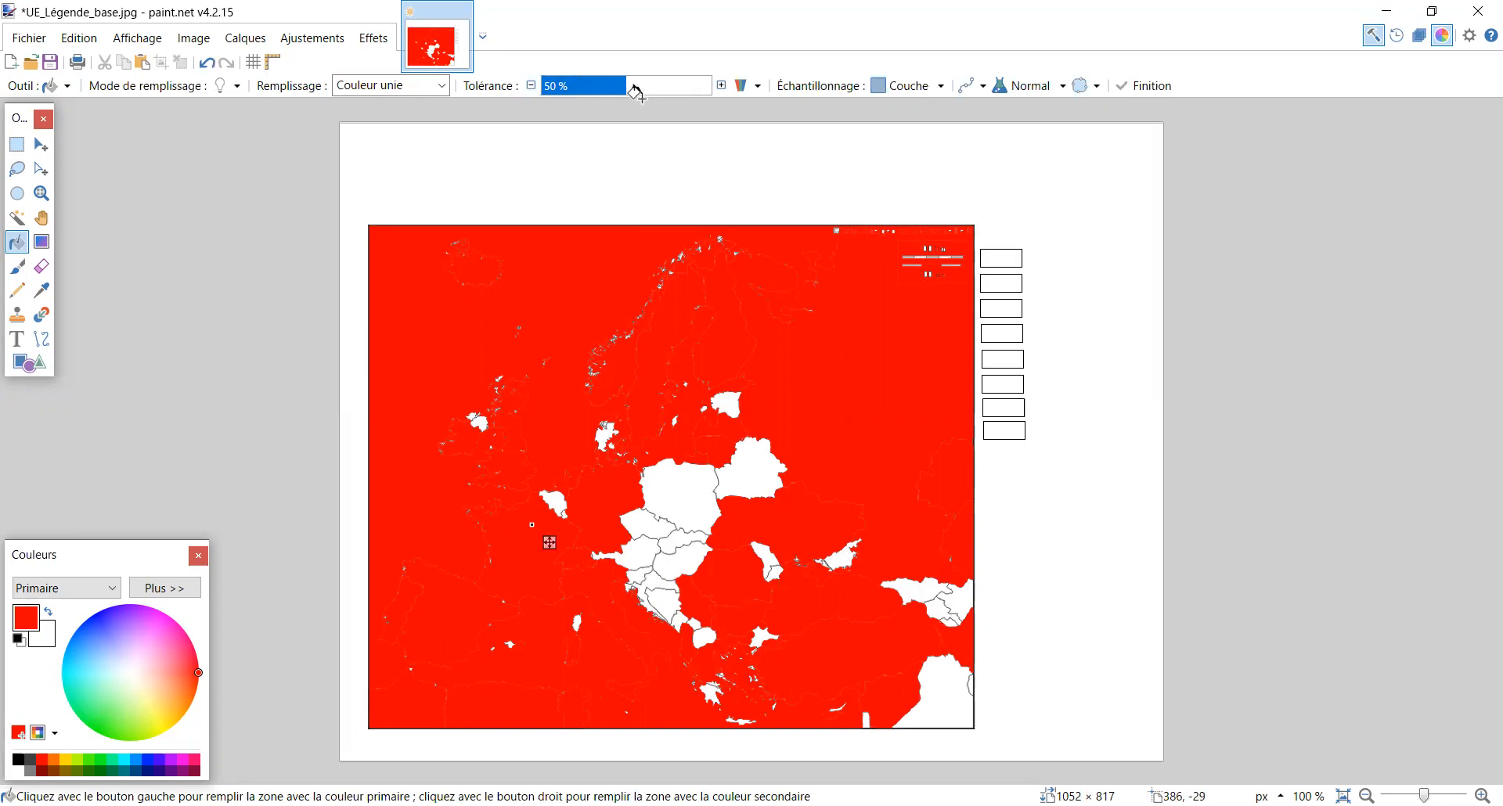
pyautogui.click(560, 91)
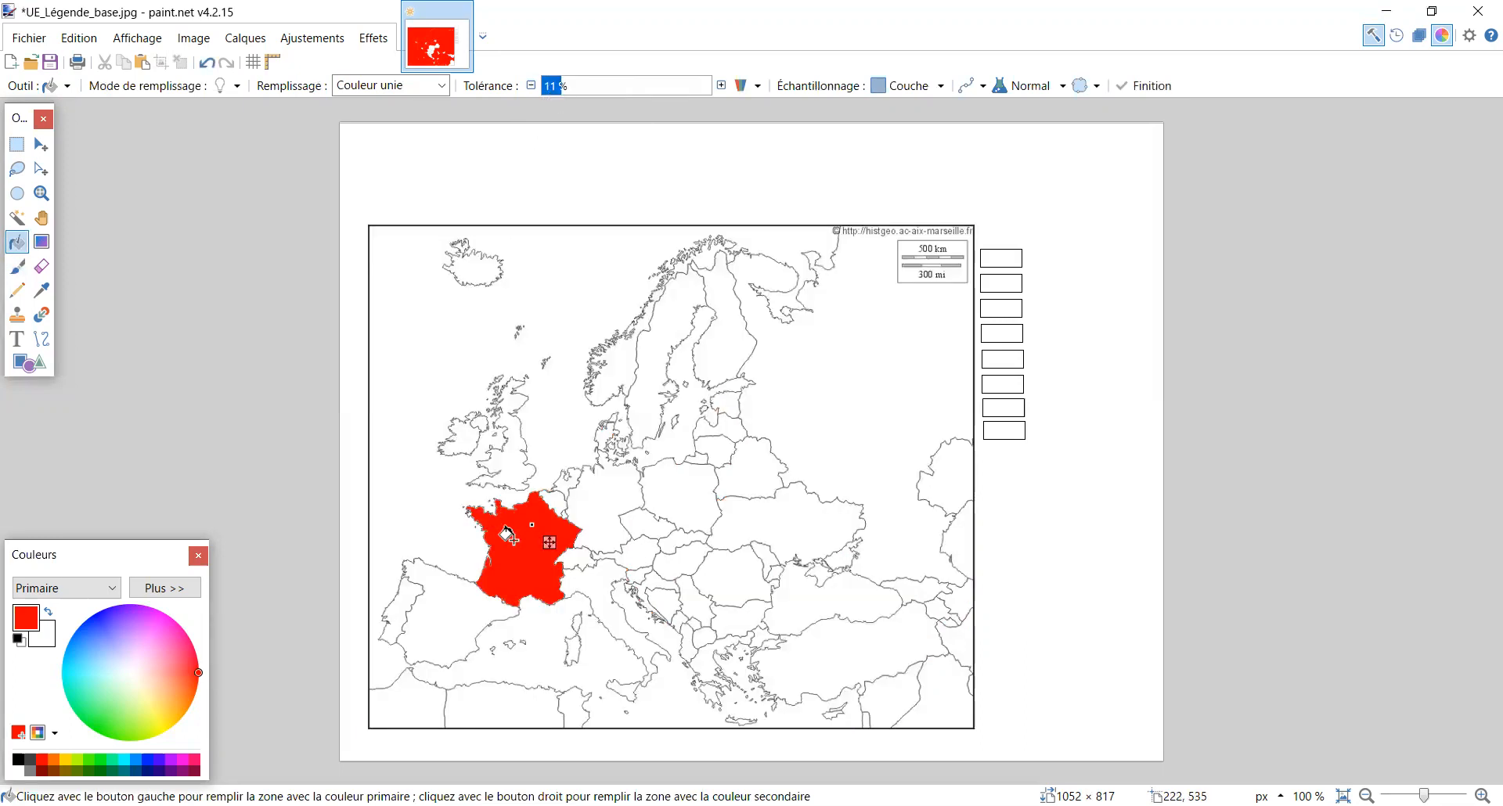
pyautogui.click(680, 500)
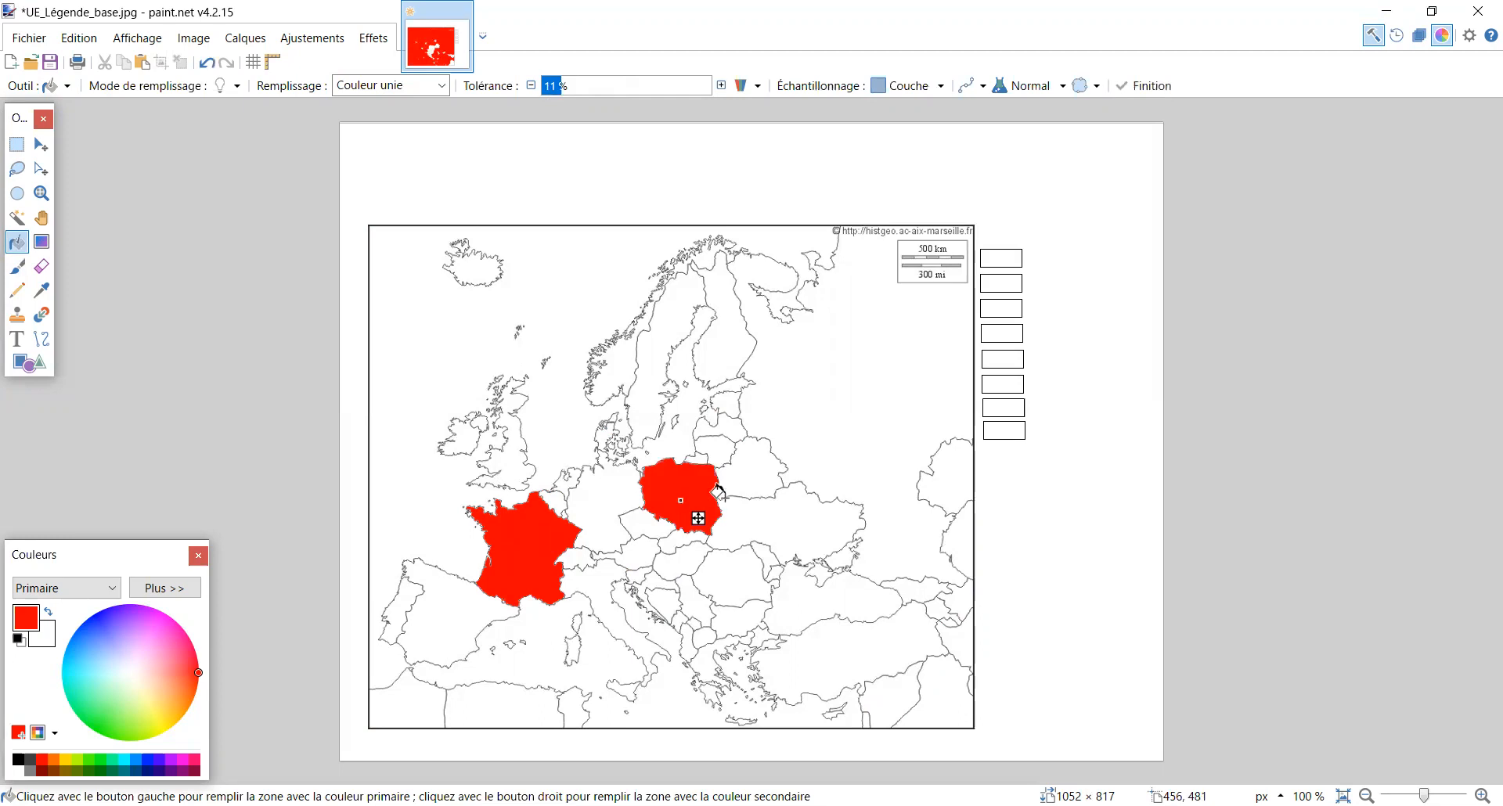
pyautogui.click(731, 572)
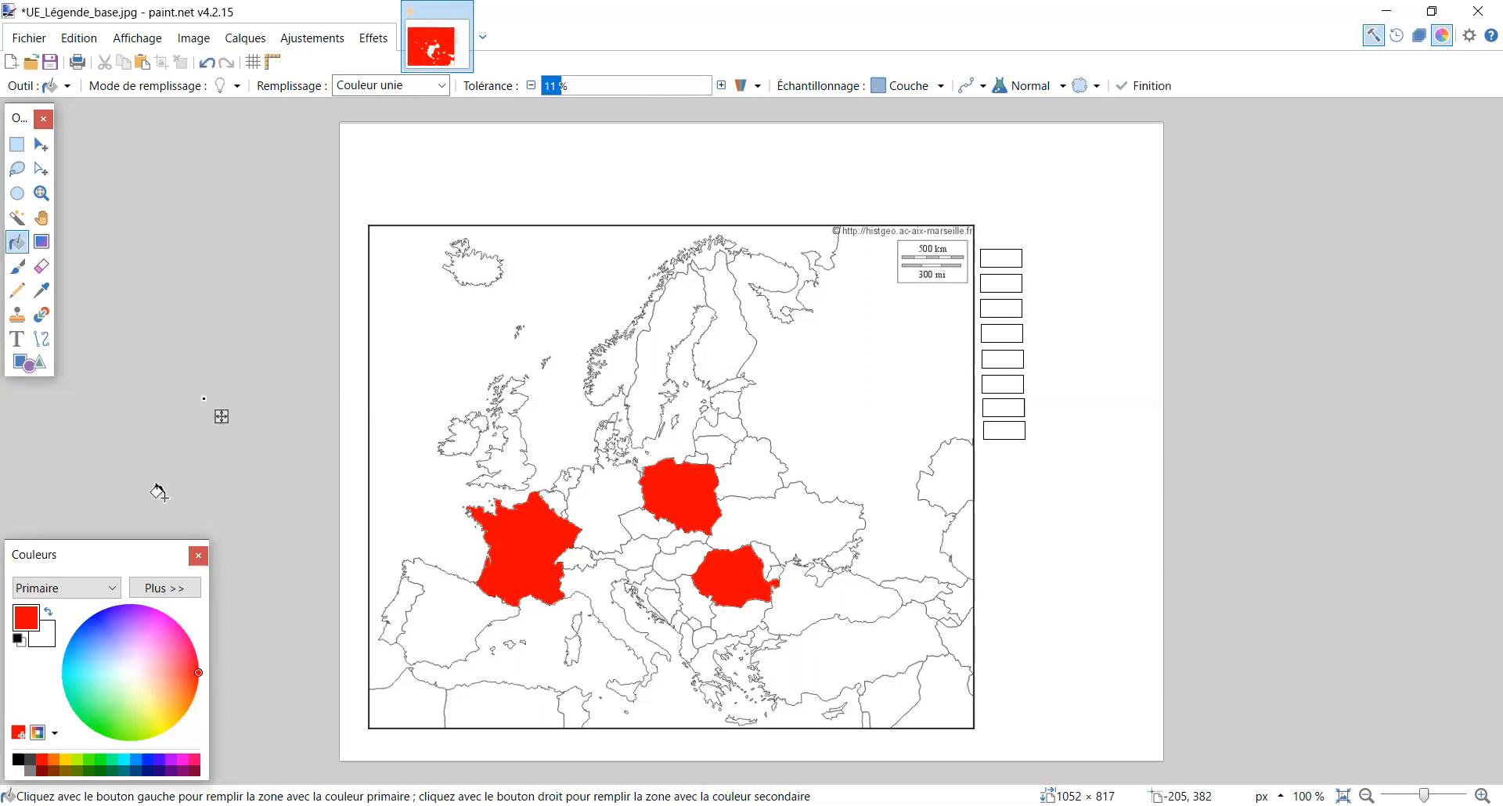
# Fill Belarus, Finland and Sweden with solid orange
pyautogui.click(55, 759)
pyautogui.click(770, 468)
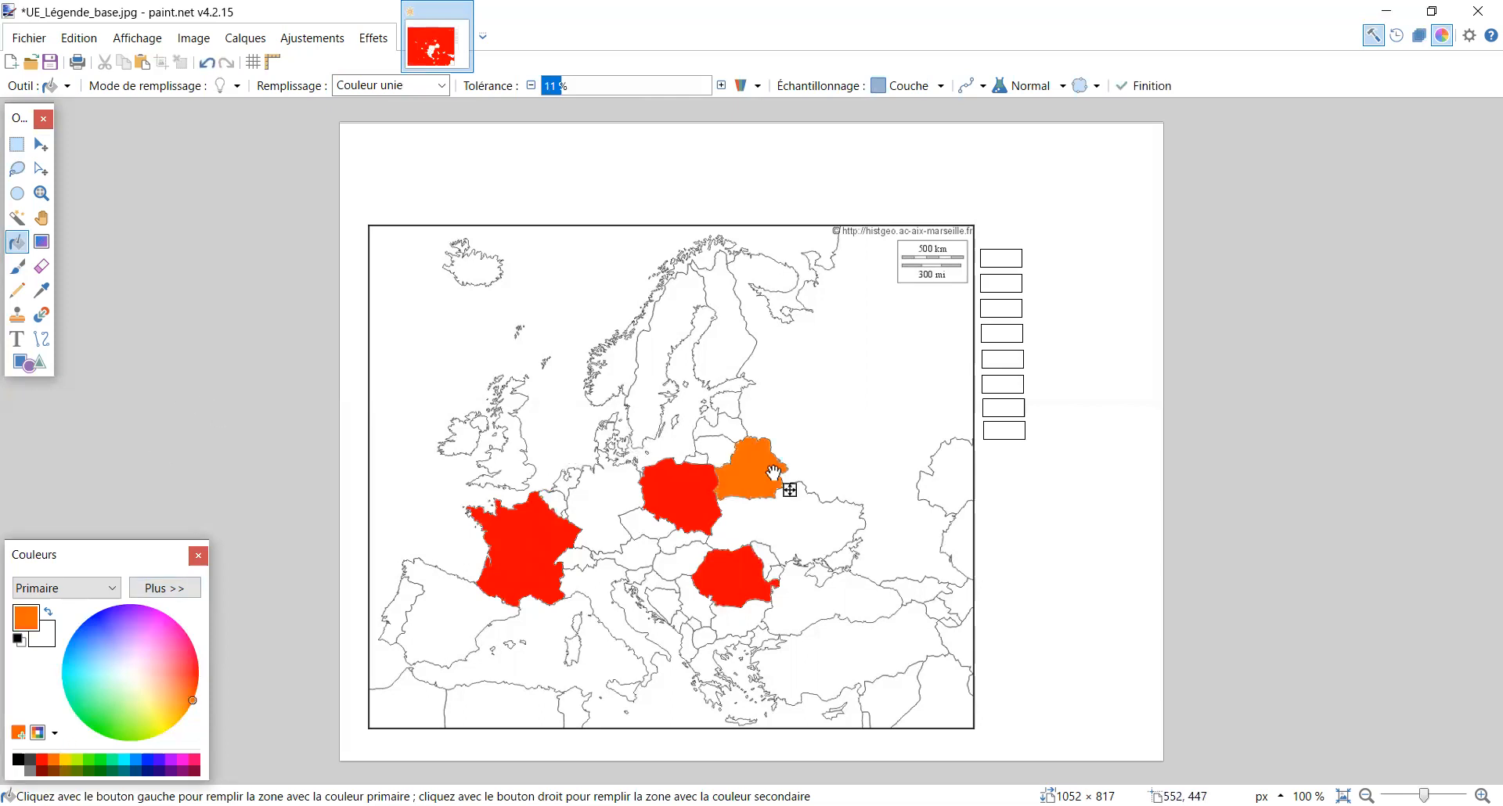
pyautogui.click(733, 354)
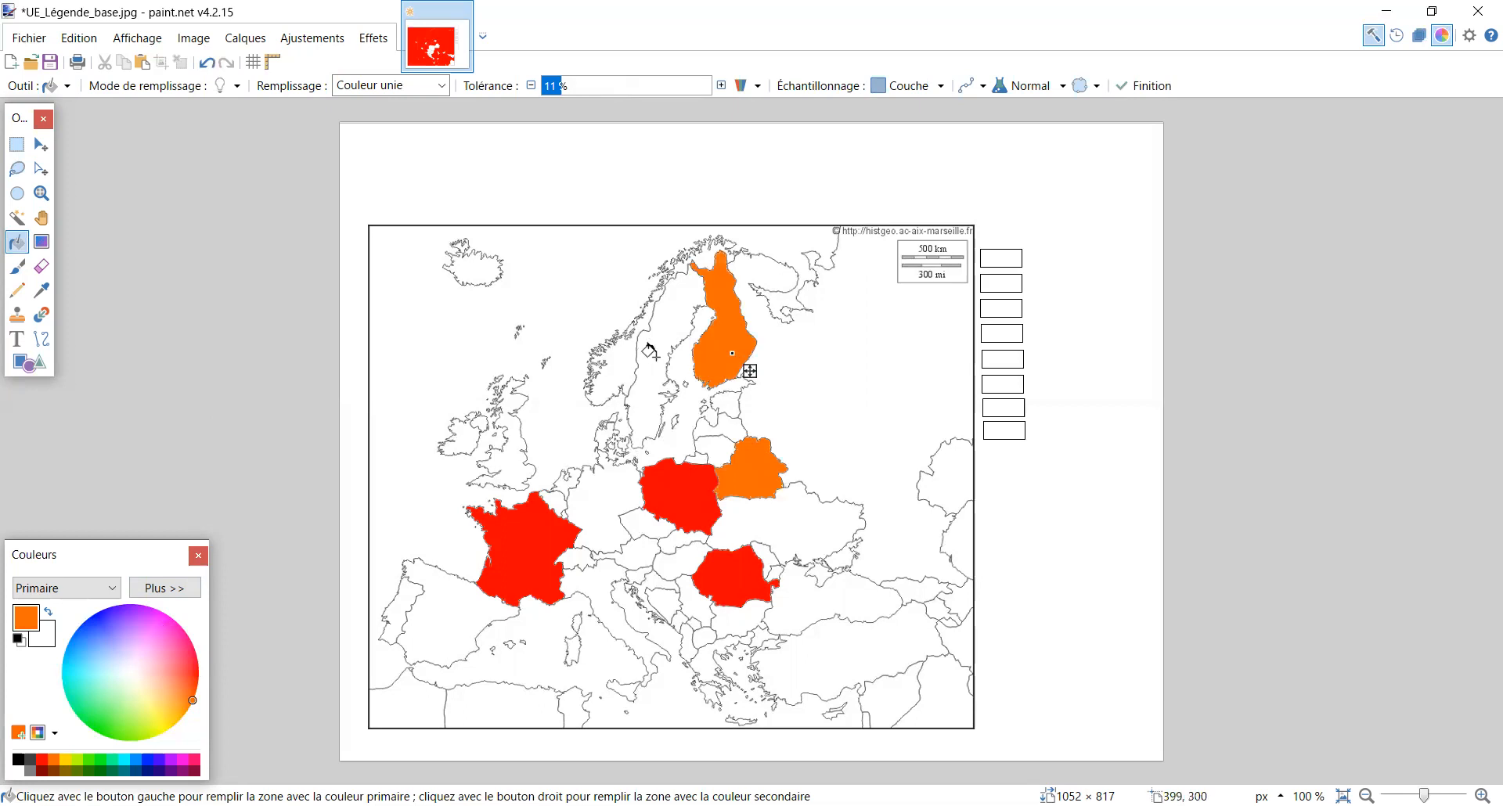
pyautogui.click(646, 357)
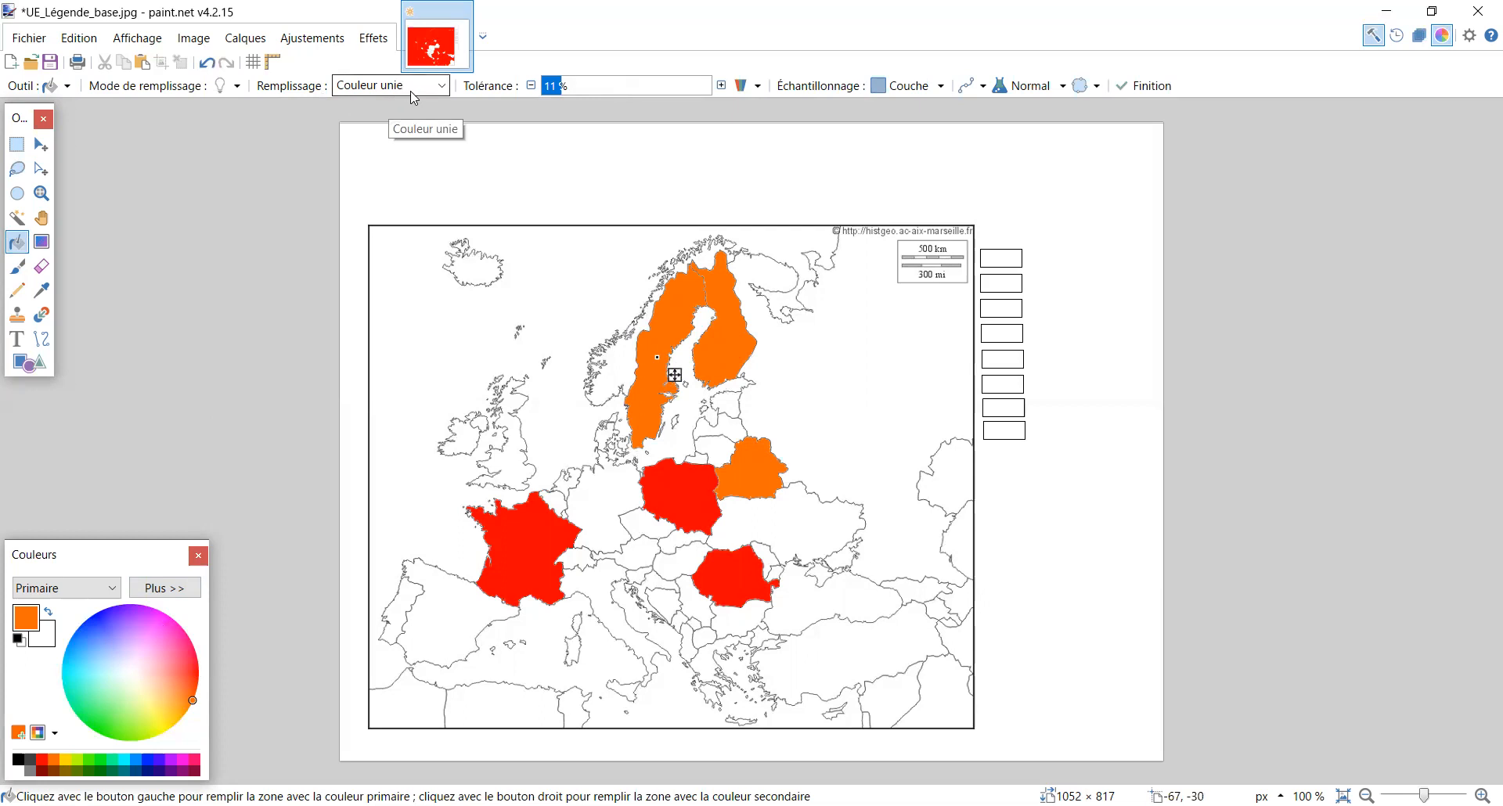
# Change Sweden's orange fill to the Grands carreaux pattern and fill Italy with the same pattern in black
pyautogui.click(441, 86)
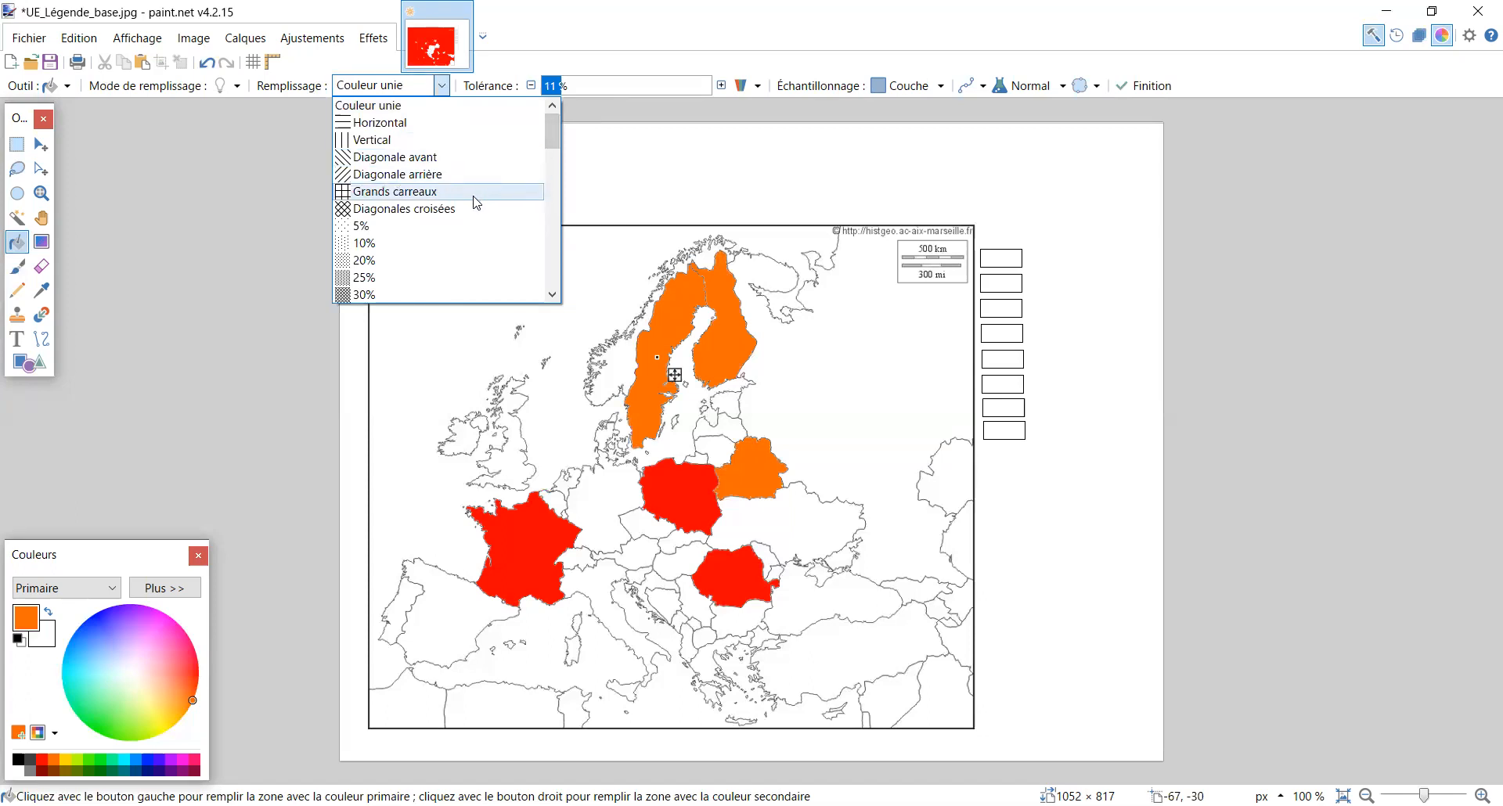
pyautogui.click(419, 191)
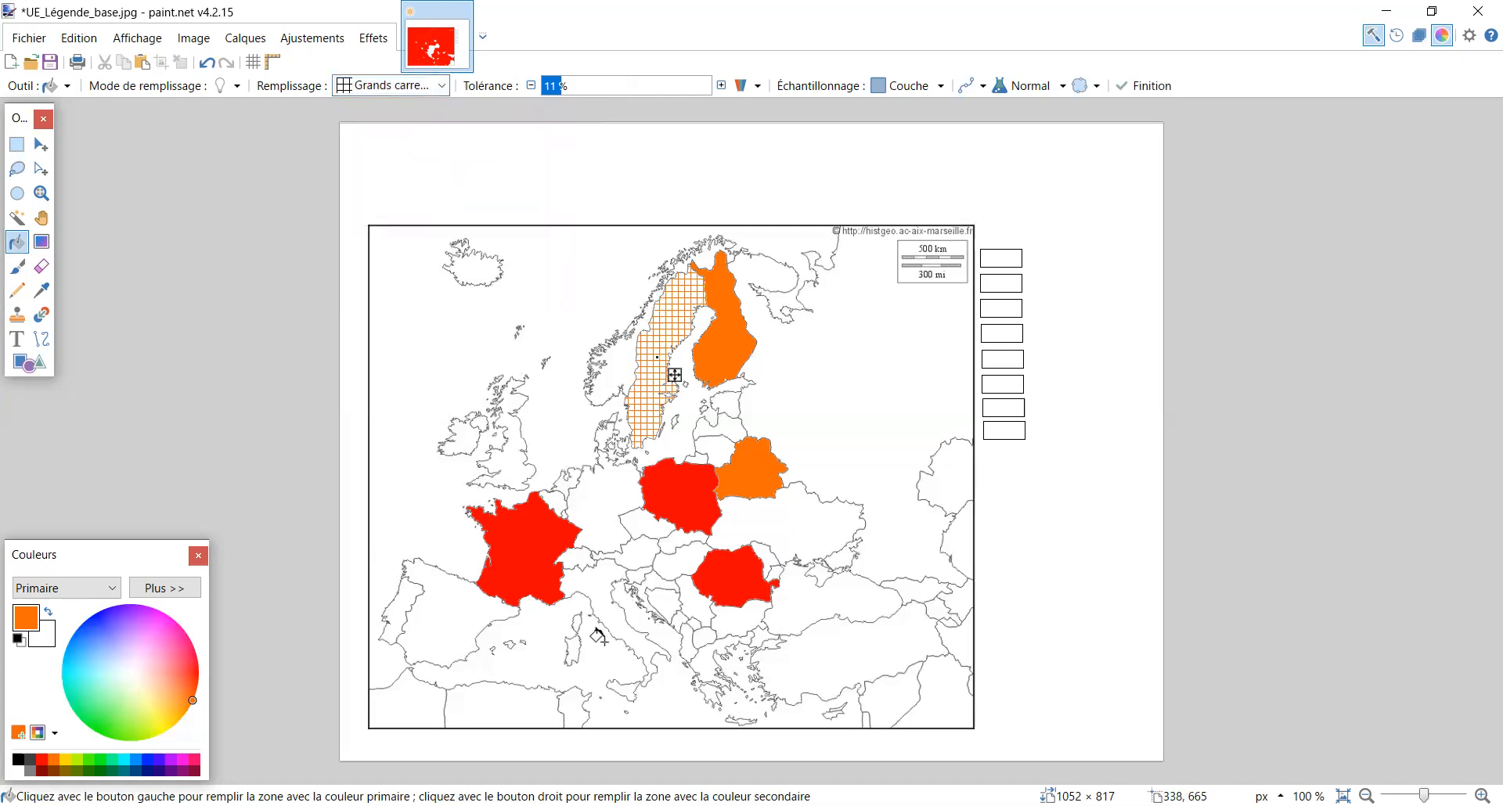
pyautogui.click(612, 622)
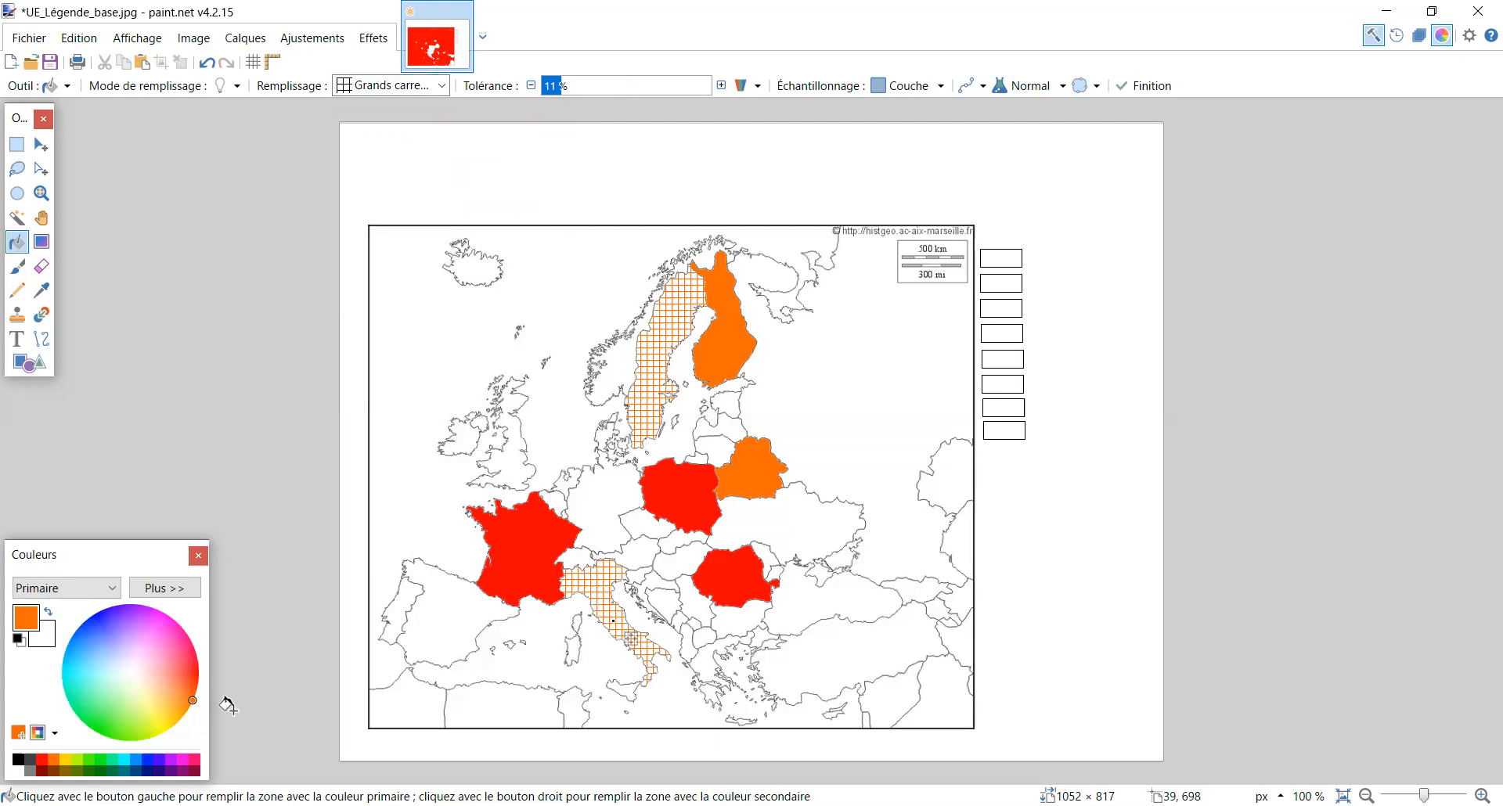
pyautogui.click(24, 763)
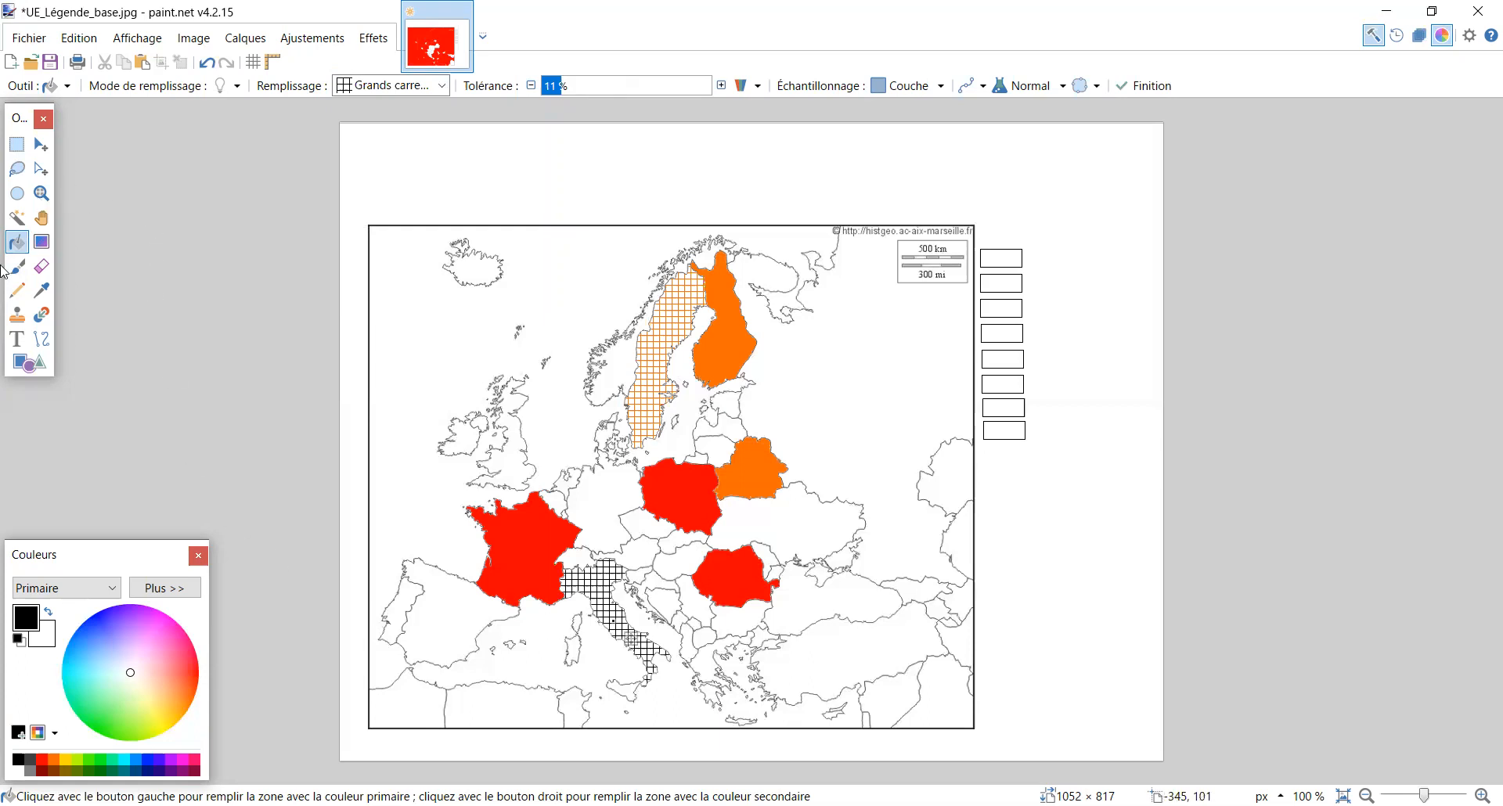
# Draw black four-pointed stars with the Couleur unie fill in Spain, about 11 × 25 px, and Turkey, about 22 × 21 px
pyautogui.click(36, 367)
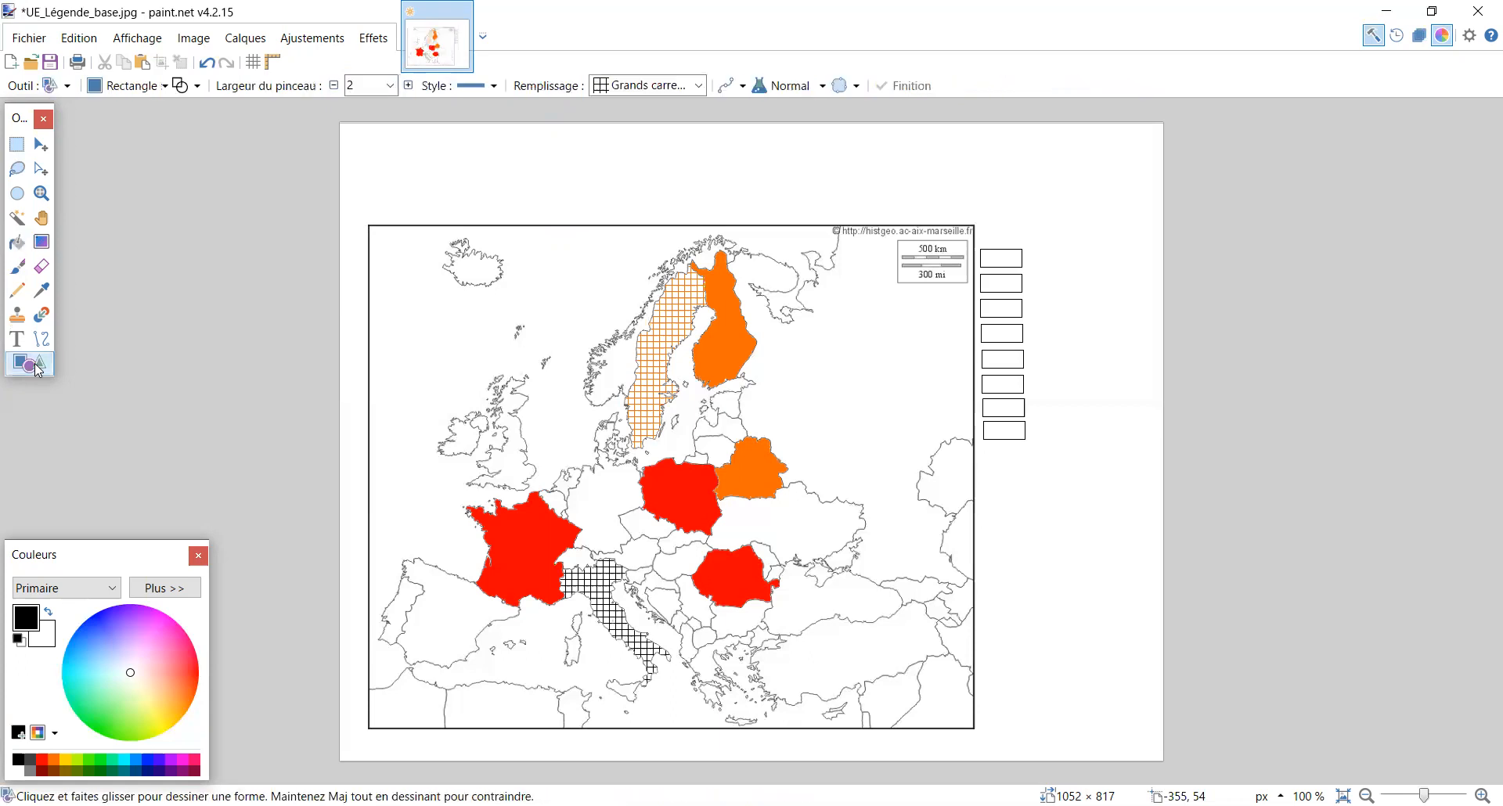
pyautogui.click(166, 86)
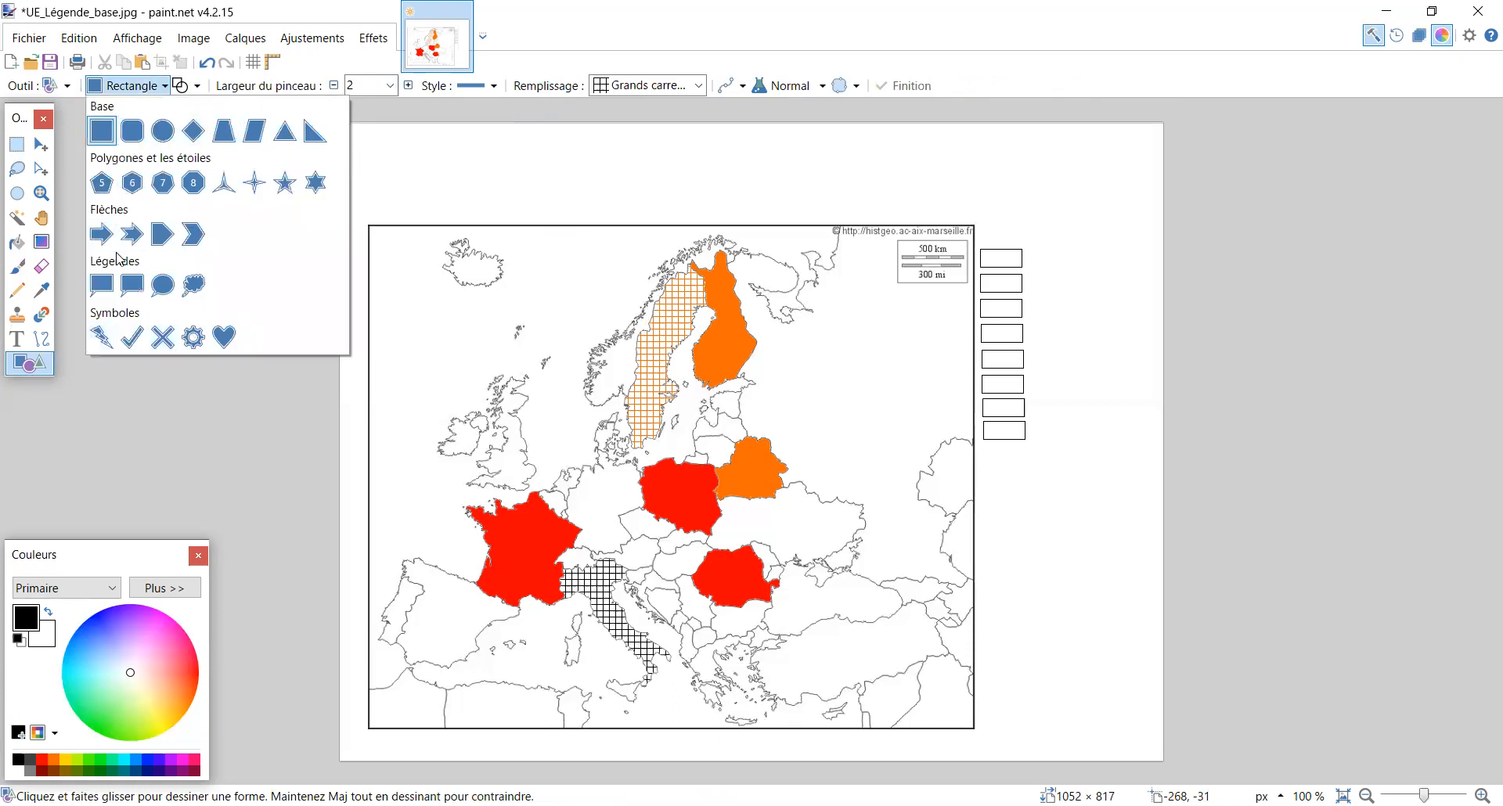
pyautogui.click(252, 183)
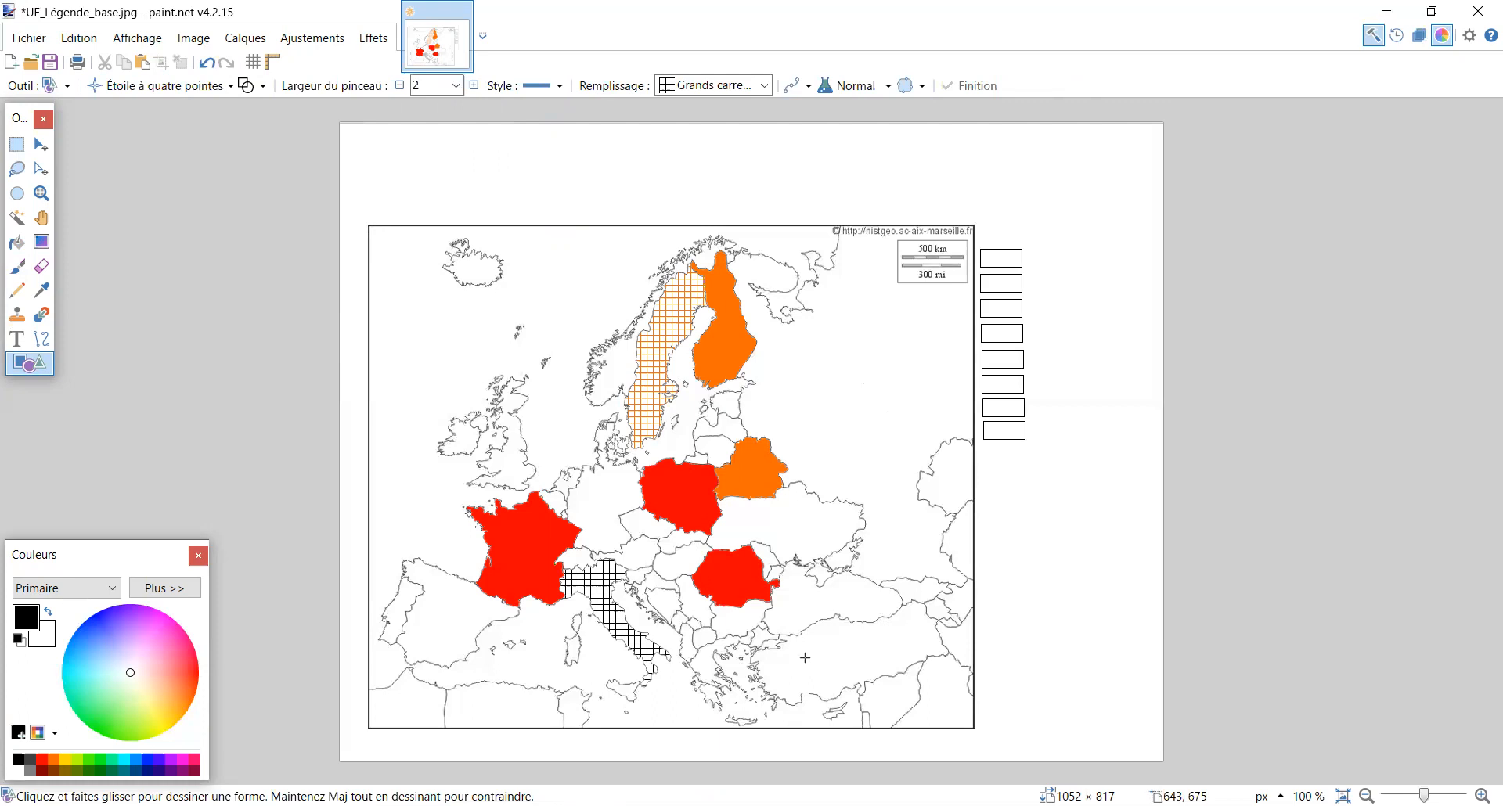
pyautogui.moveTo(440, 606); pyautogui.dragTo(450, 625)
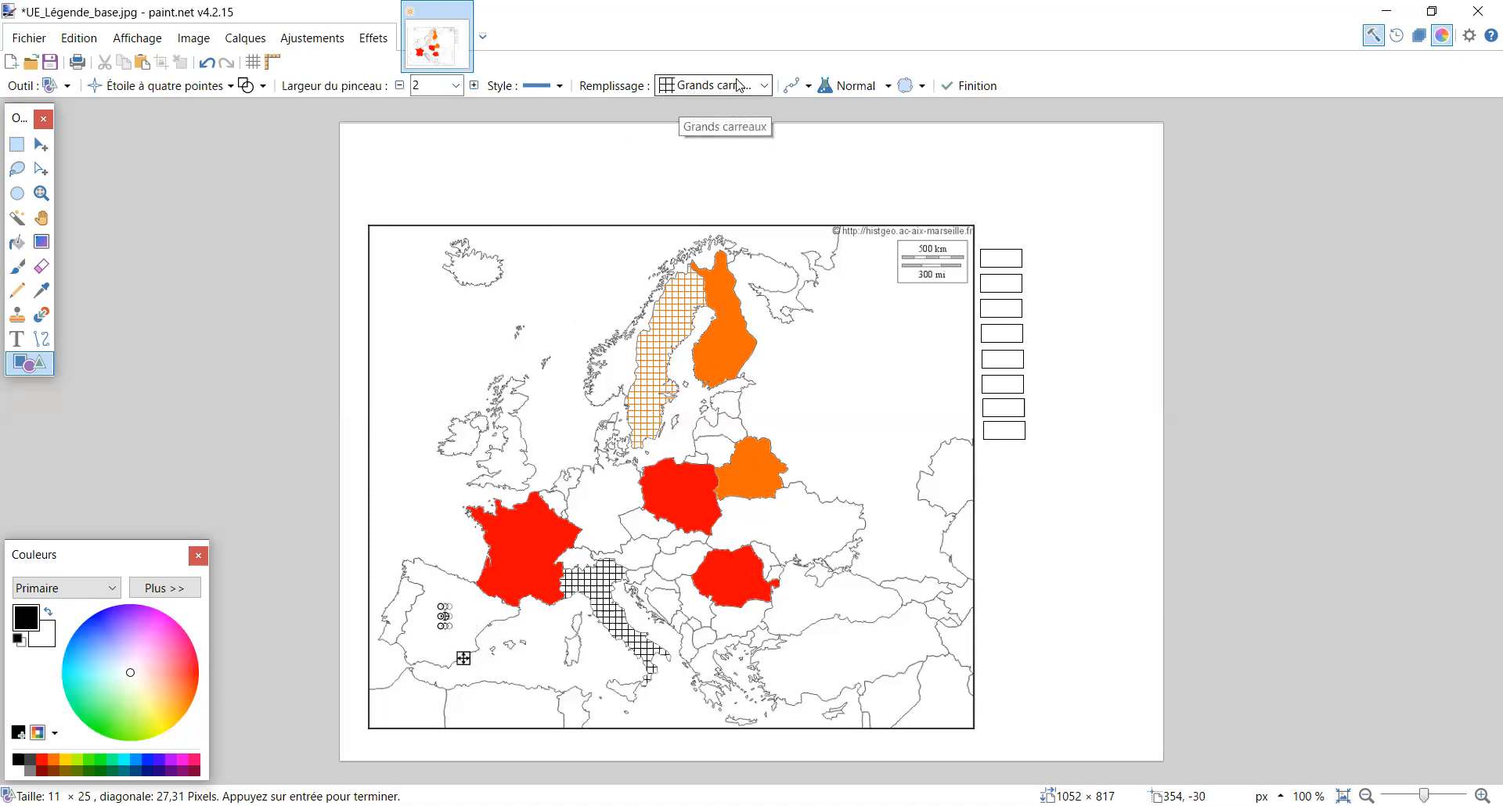
pyautogui.click(763, 86)
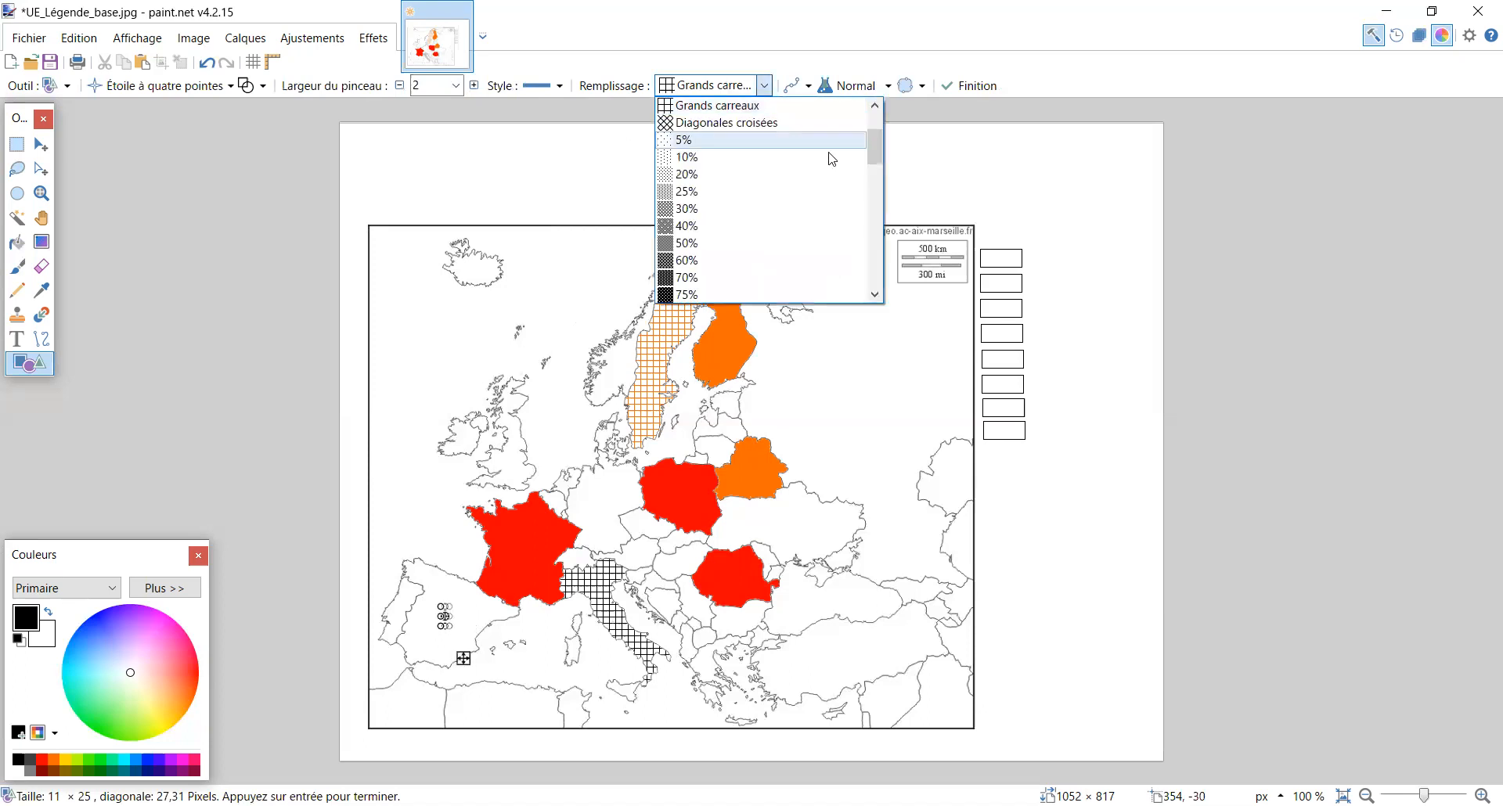
pyautogui.moveTo(877, 147); pyautogui.dragTo(878, 133)
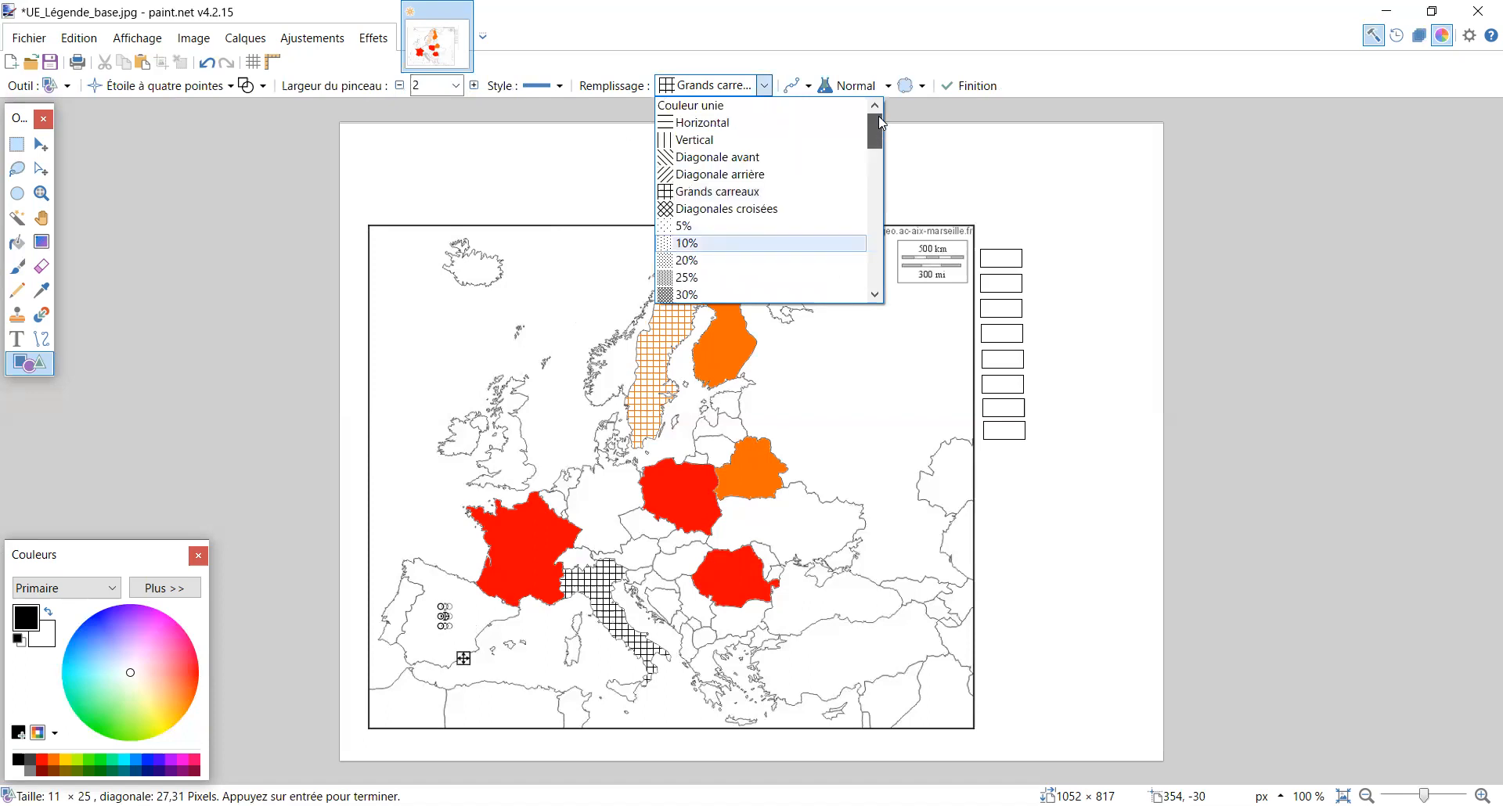
pyautogui.click(727, 105)
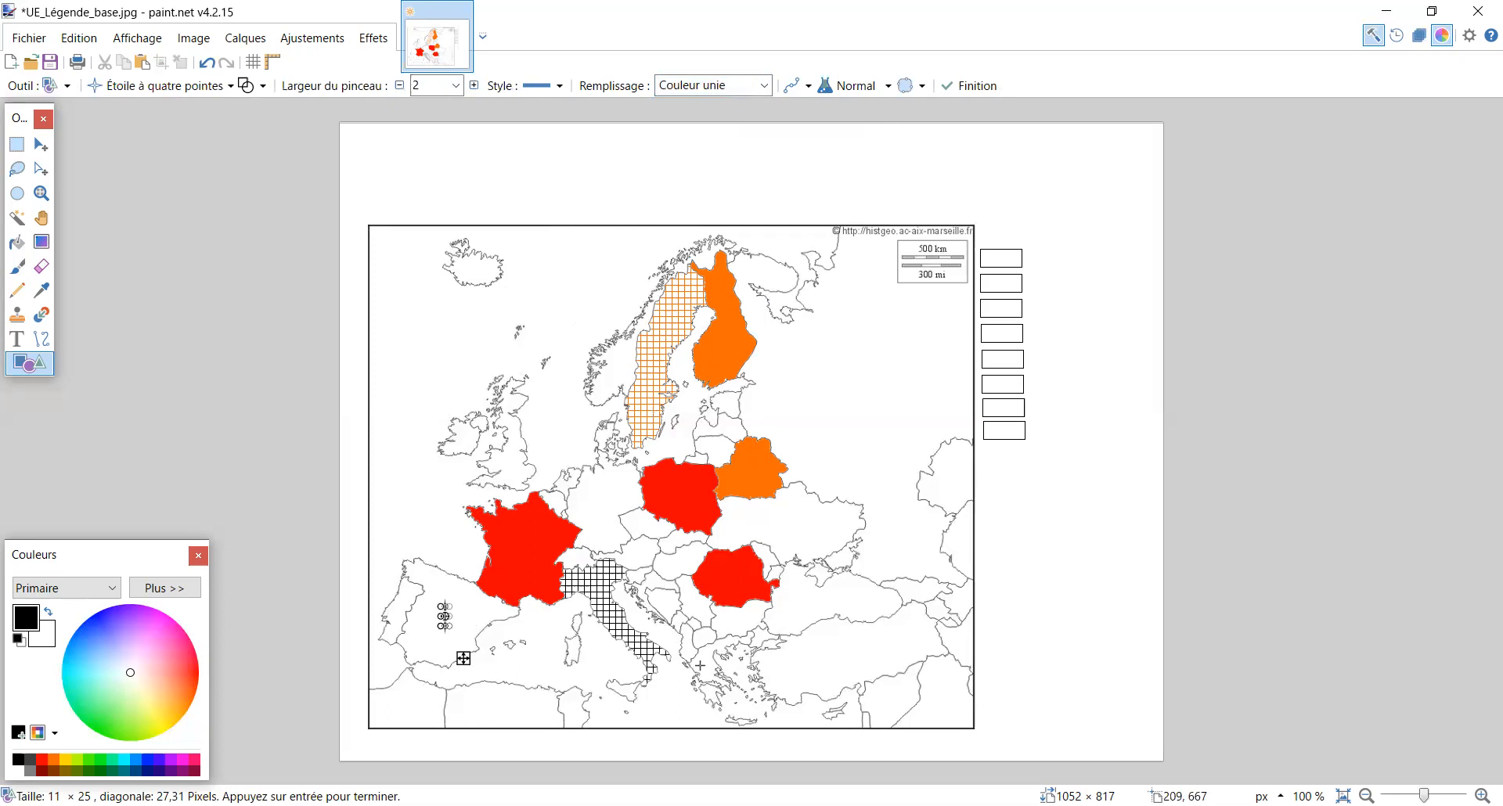
pyautogui.moveTo(802, 648); pyautogui.dragTo(818, 664)
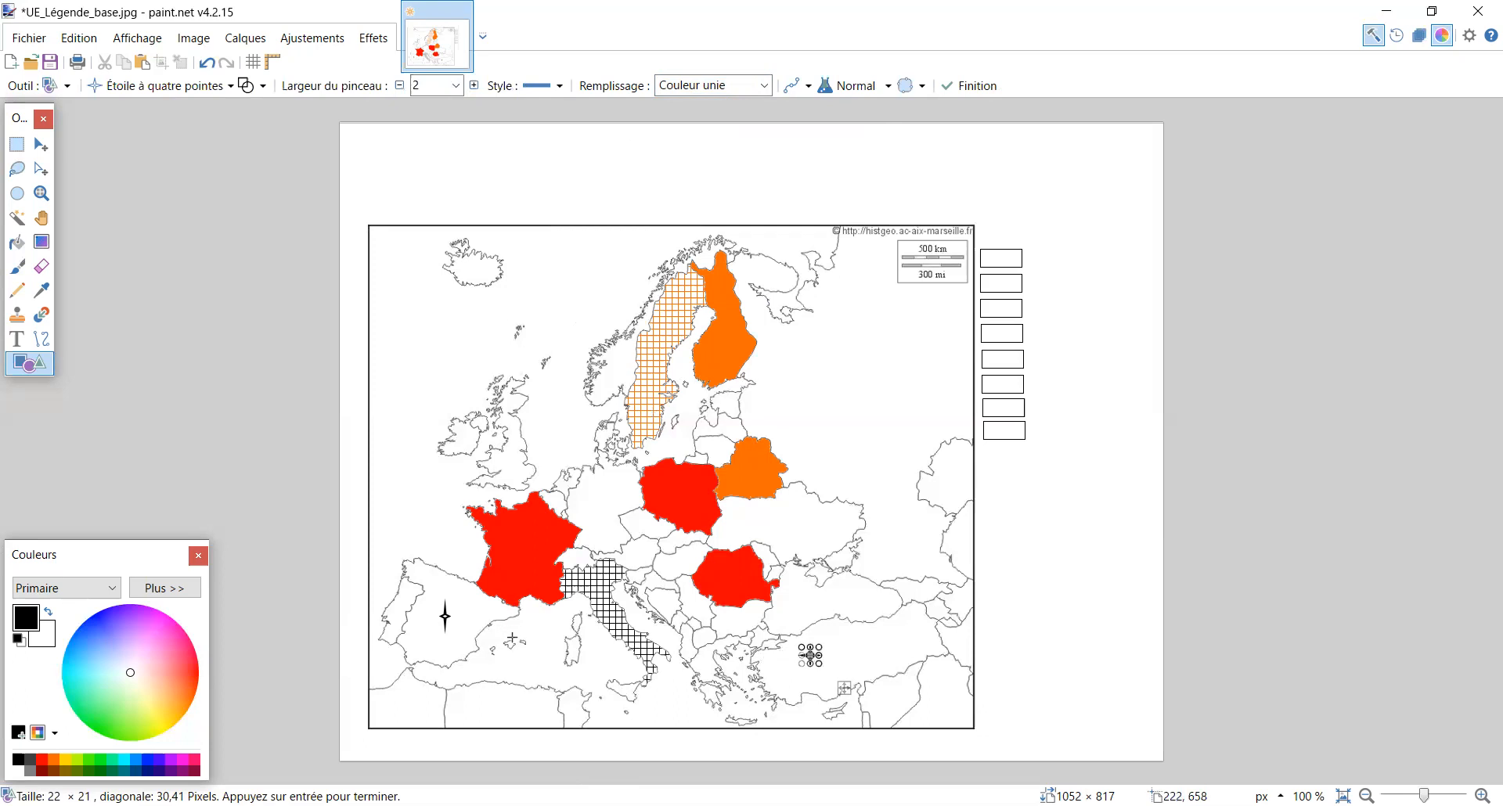
pyautogui.press('Return')
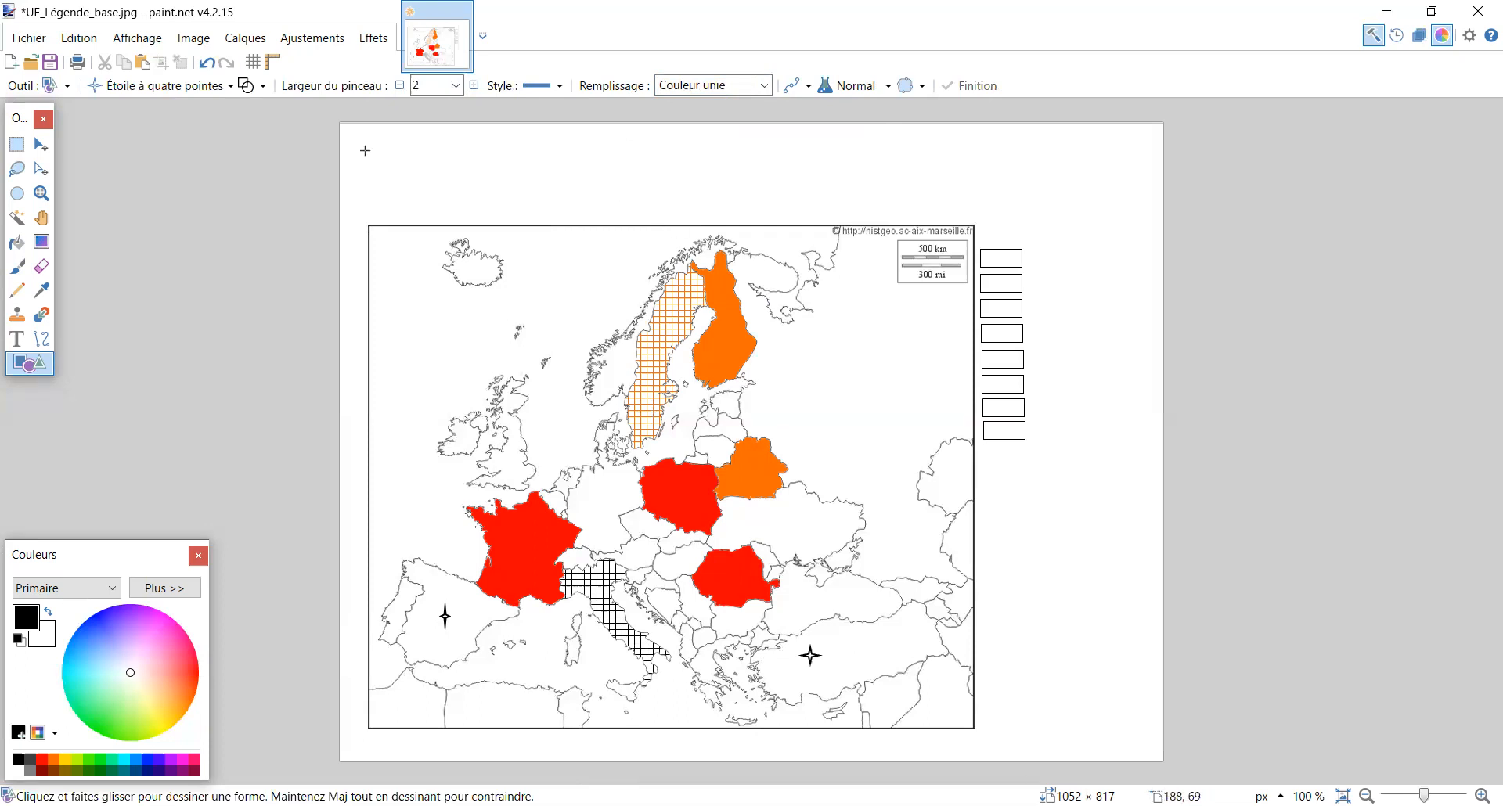
# Draw a black five-pointed star about 25 × 29 px in Germany
pyautogui.click(216, 90)
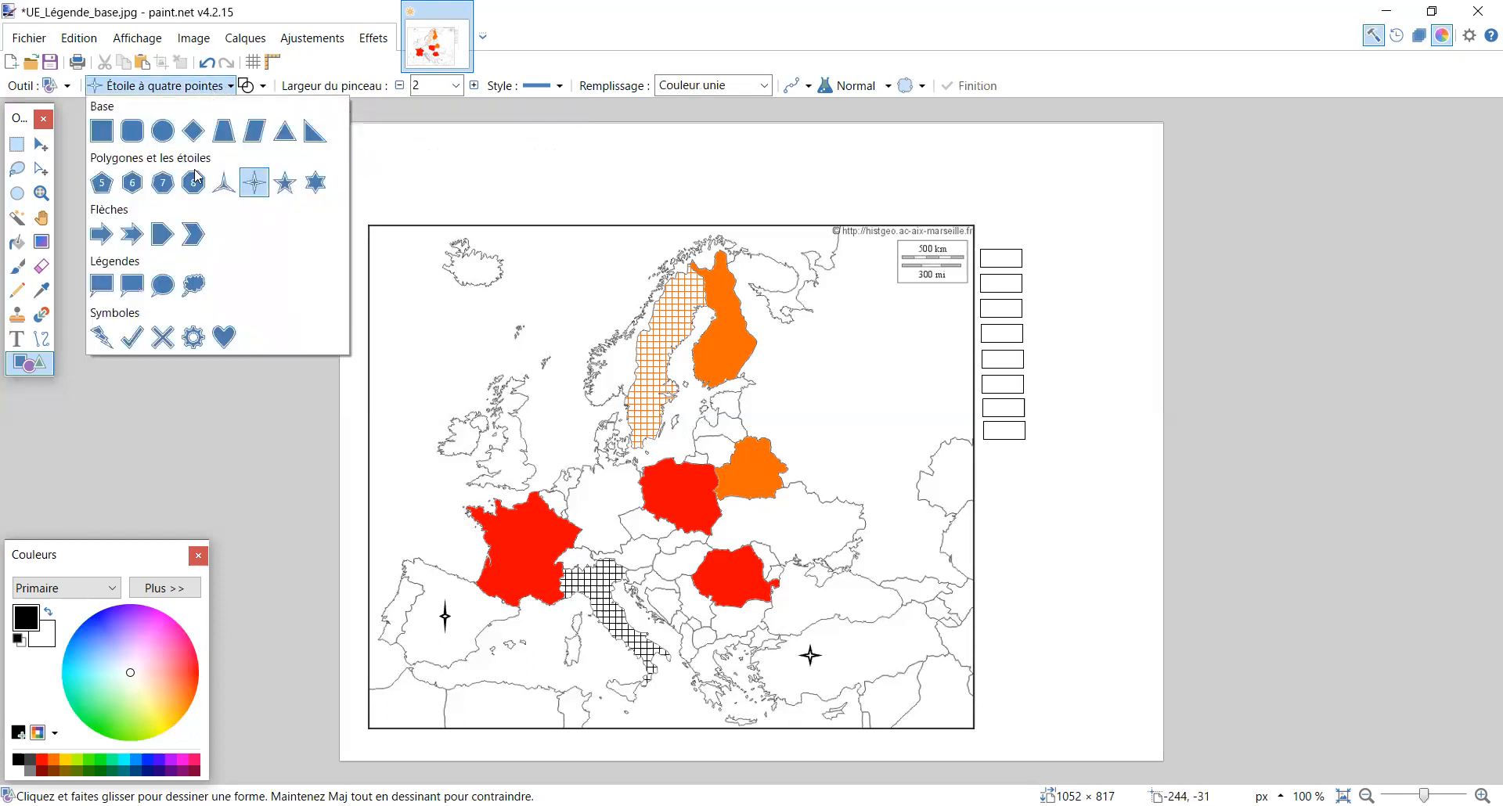
pyautogui.click(285, 184)
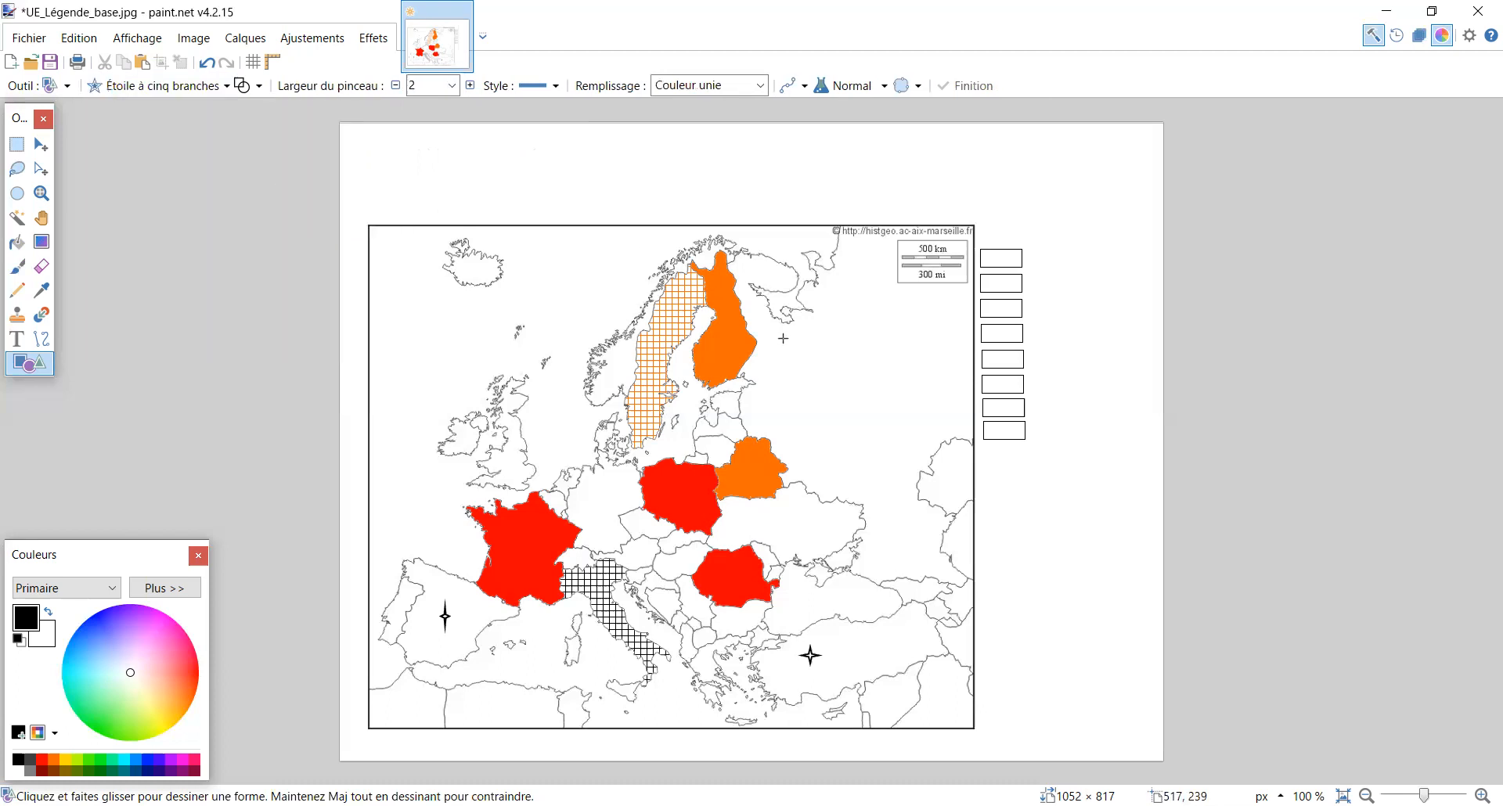
pyautogui.moveTo(584, 492); pyautogui.dragTo(603, 514)
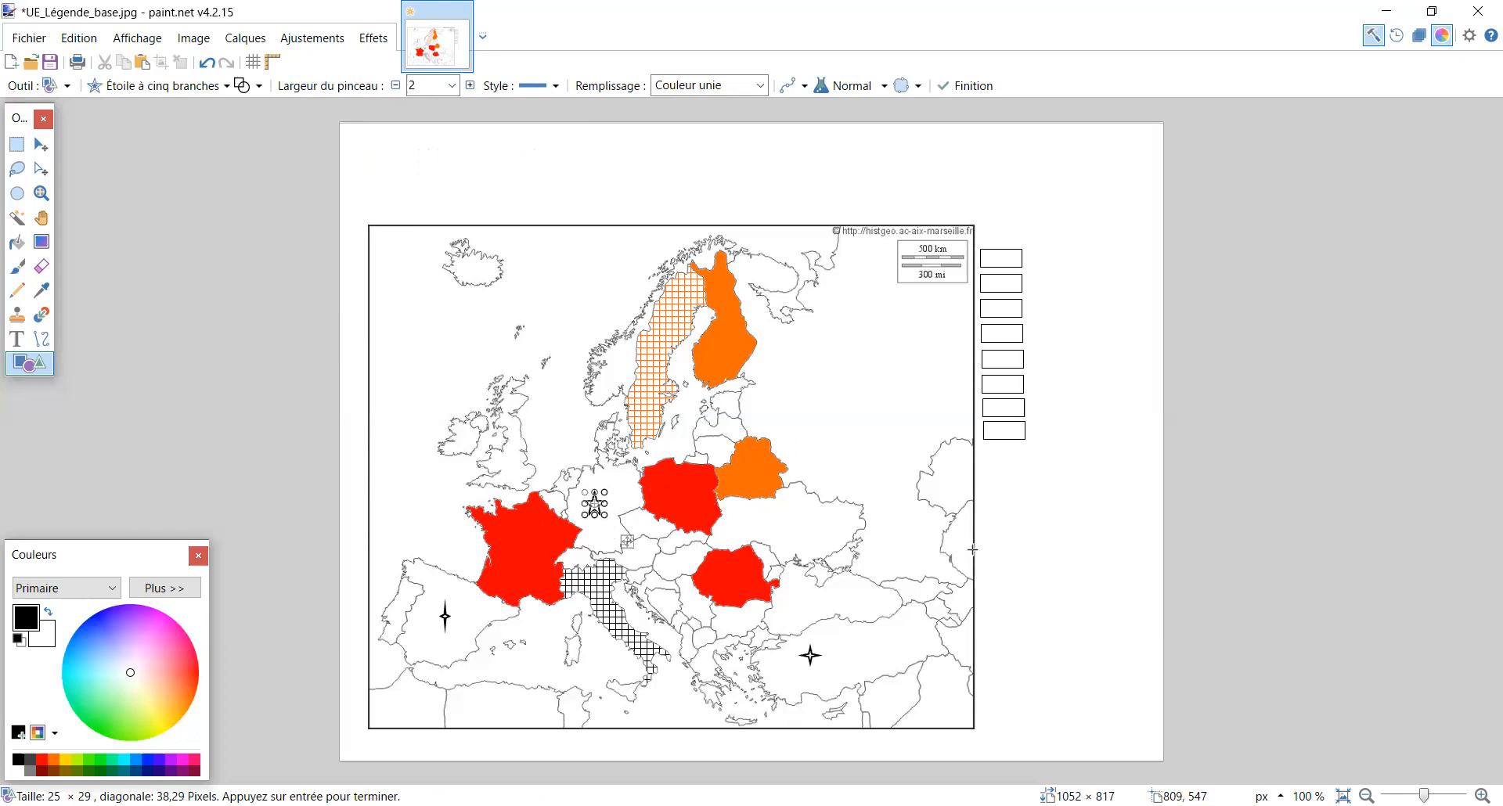
pyautogui.press('Return')
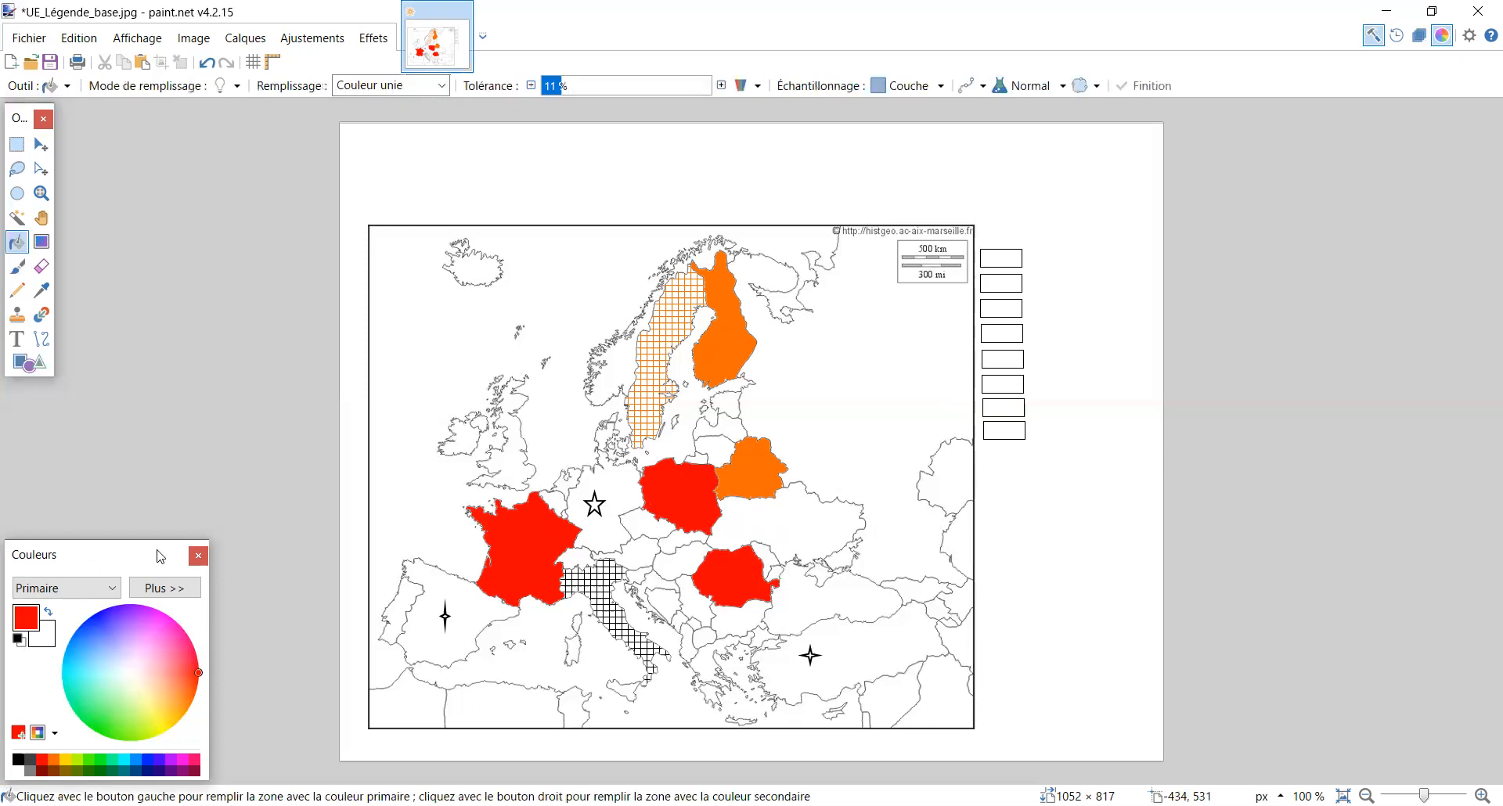
# Fill the first legend box with solid red and label it 1988 in black text beside it
pyautogui.click(1001, 256)
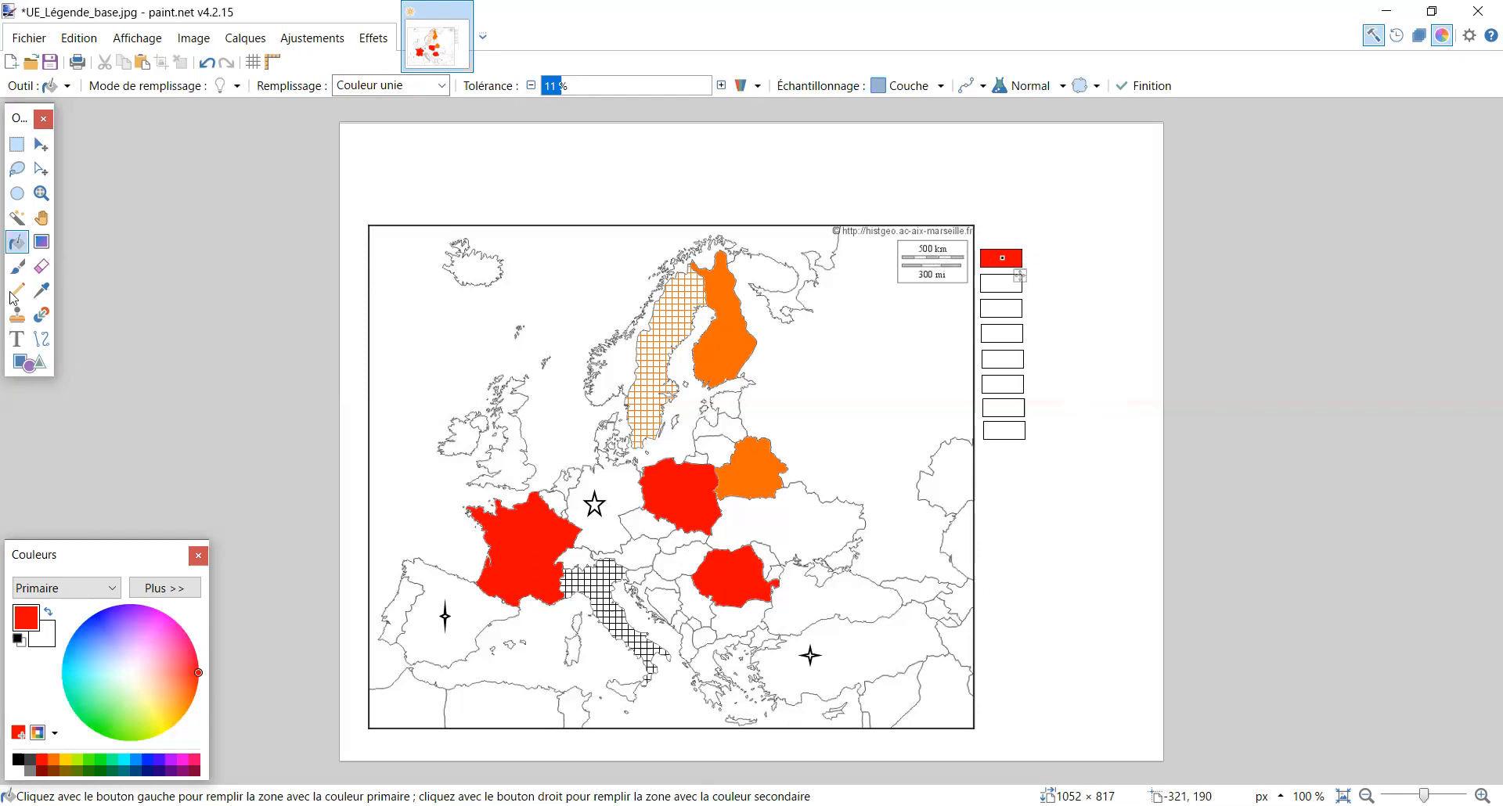
pyautogui.click(18, 341)
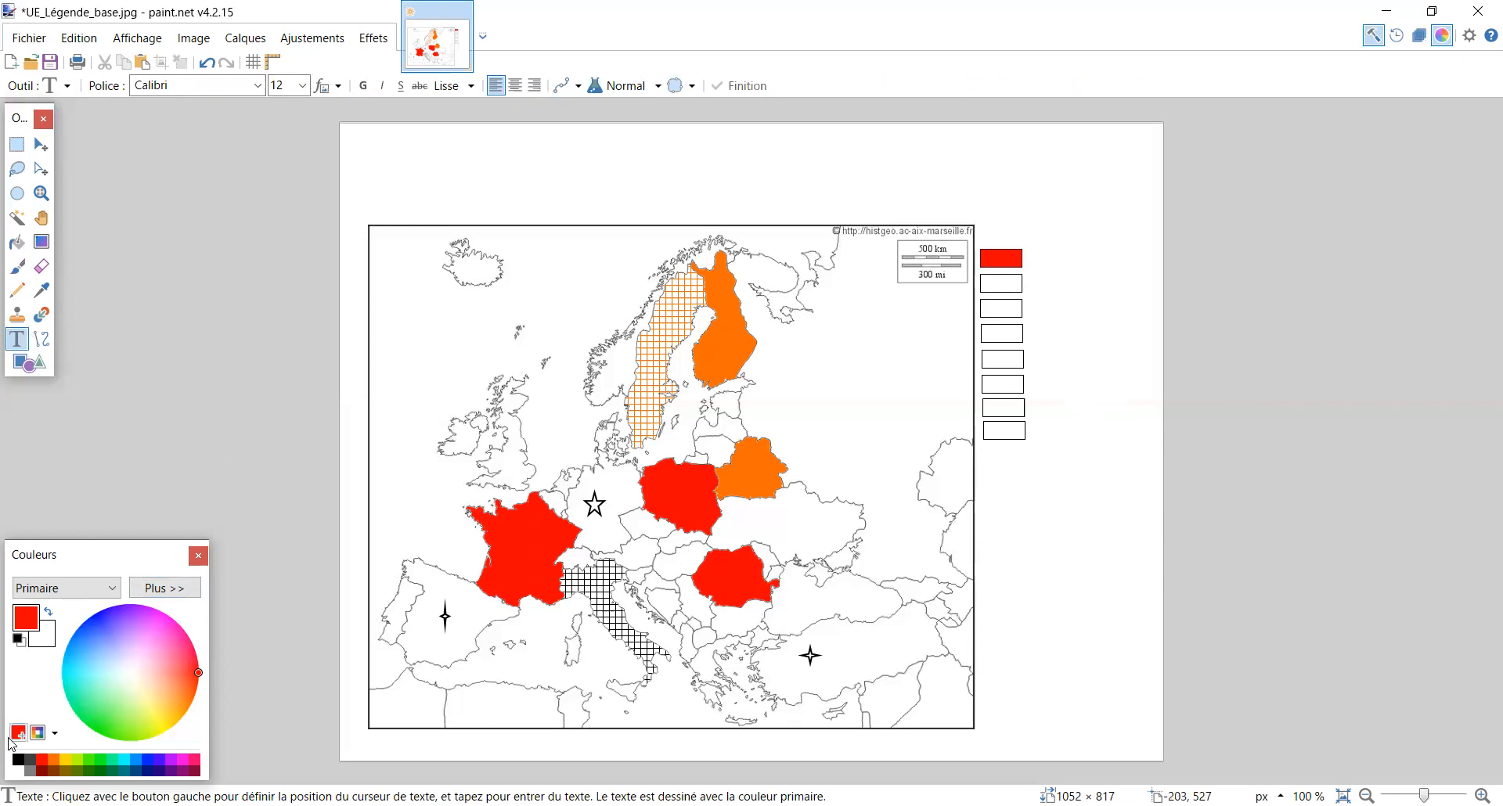
pyautogui.click(19, 760)
pyautogui.click(1027, 256)
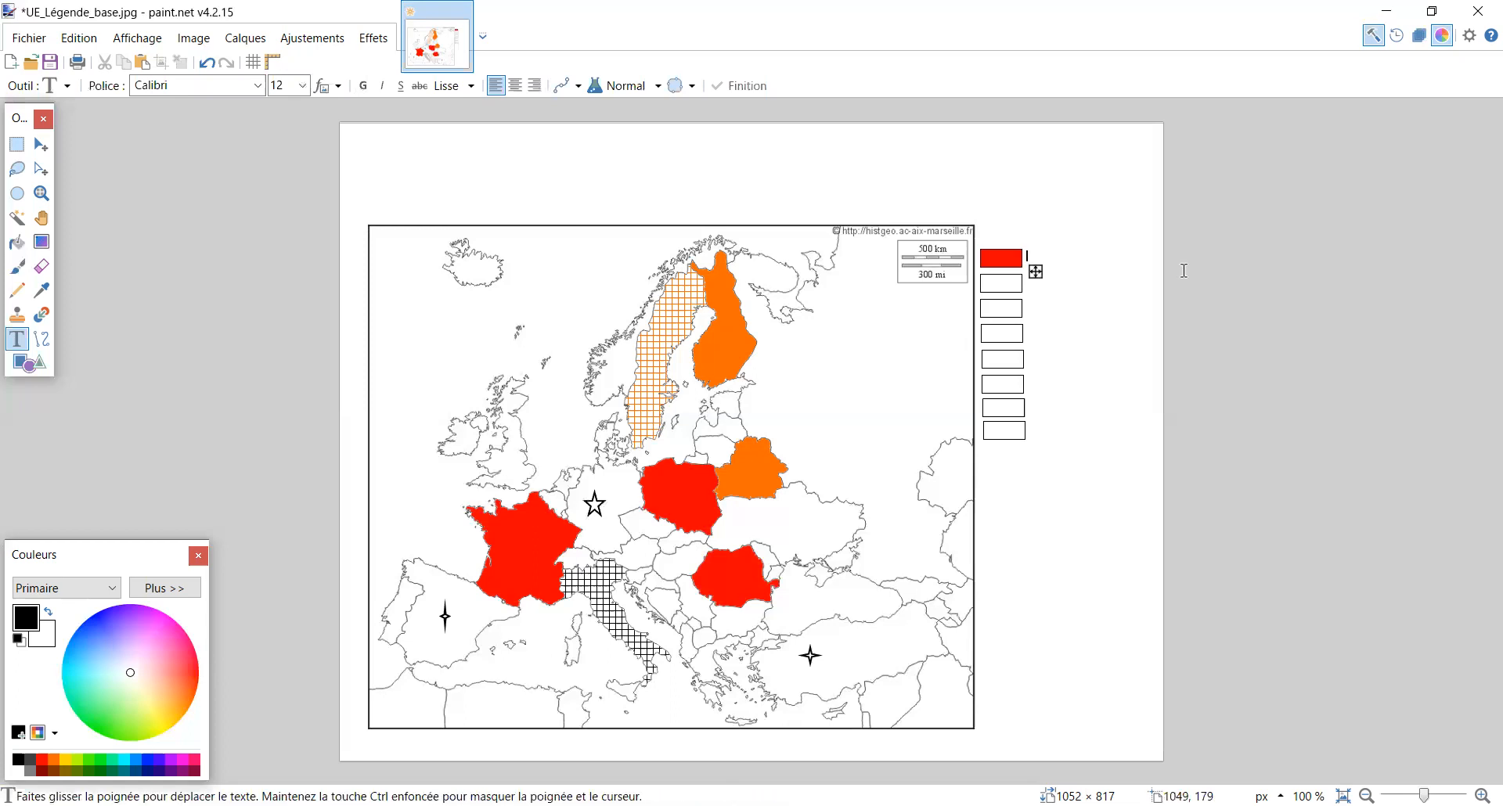
pyautogui.write('1988')
# Add the title text "Titre" centred above the map
pyautogui.click(664, 200)
pyautogui.write('1')
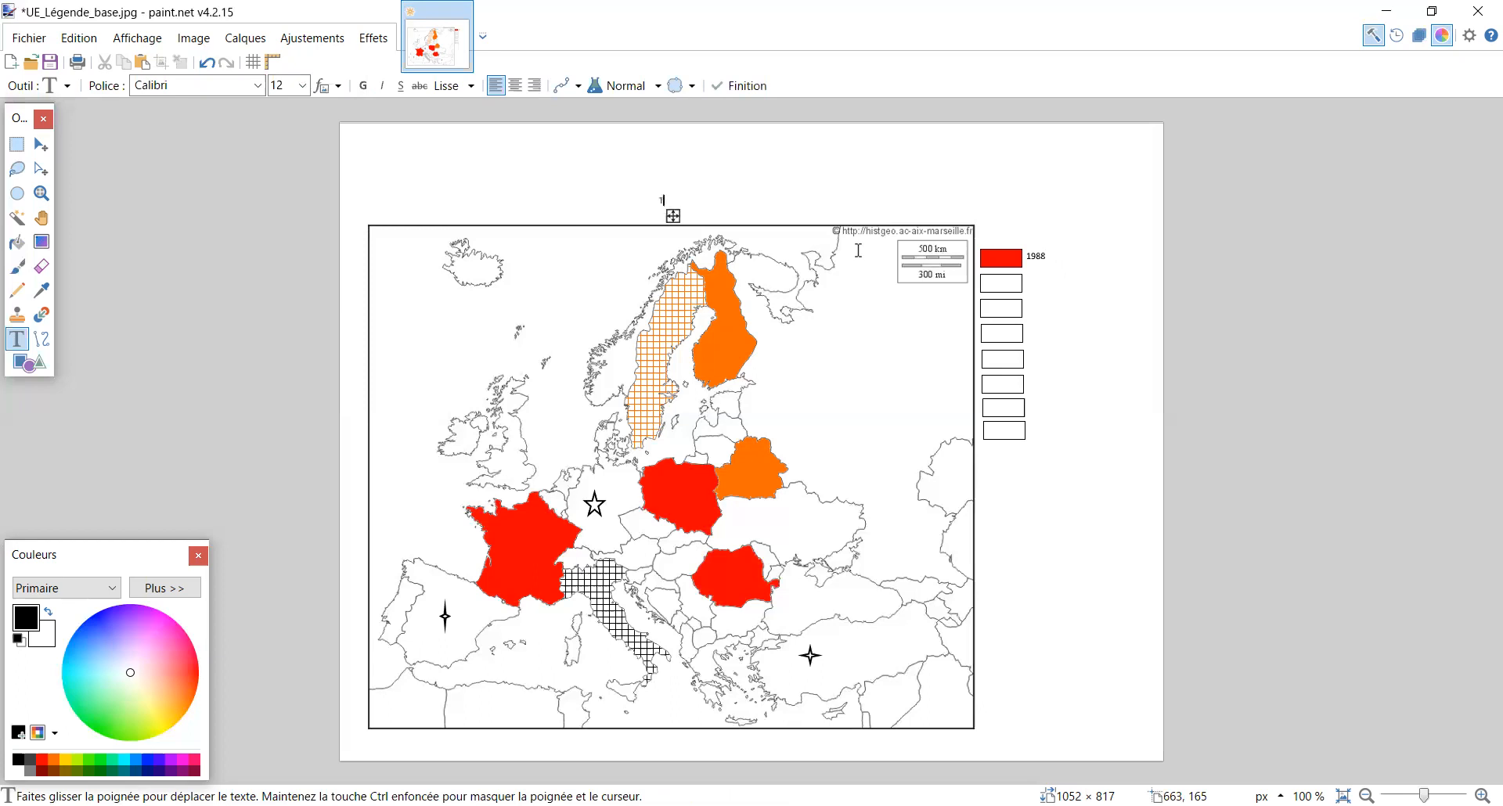
pyautogui.write('itre')
# Start saving the finished map as a new file
pyautogui.click(31, 39)
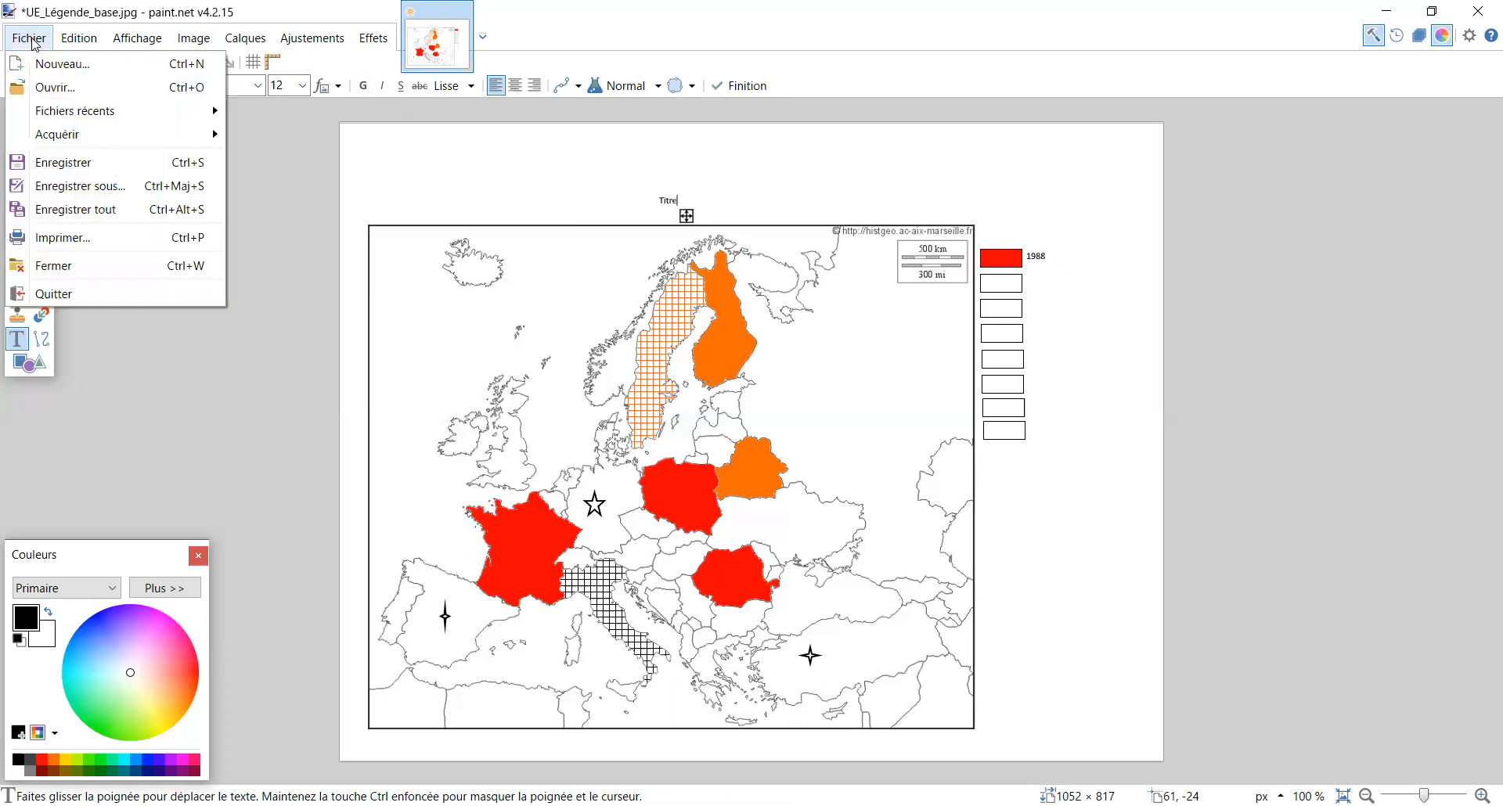
pyautogui.click(75, 188)
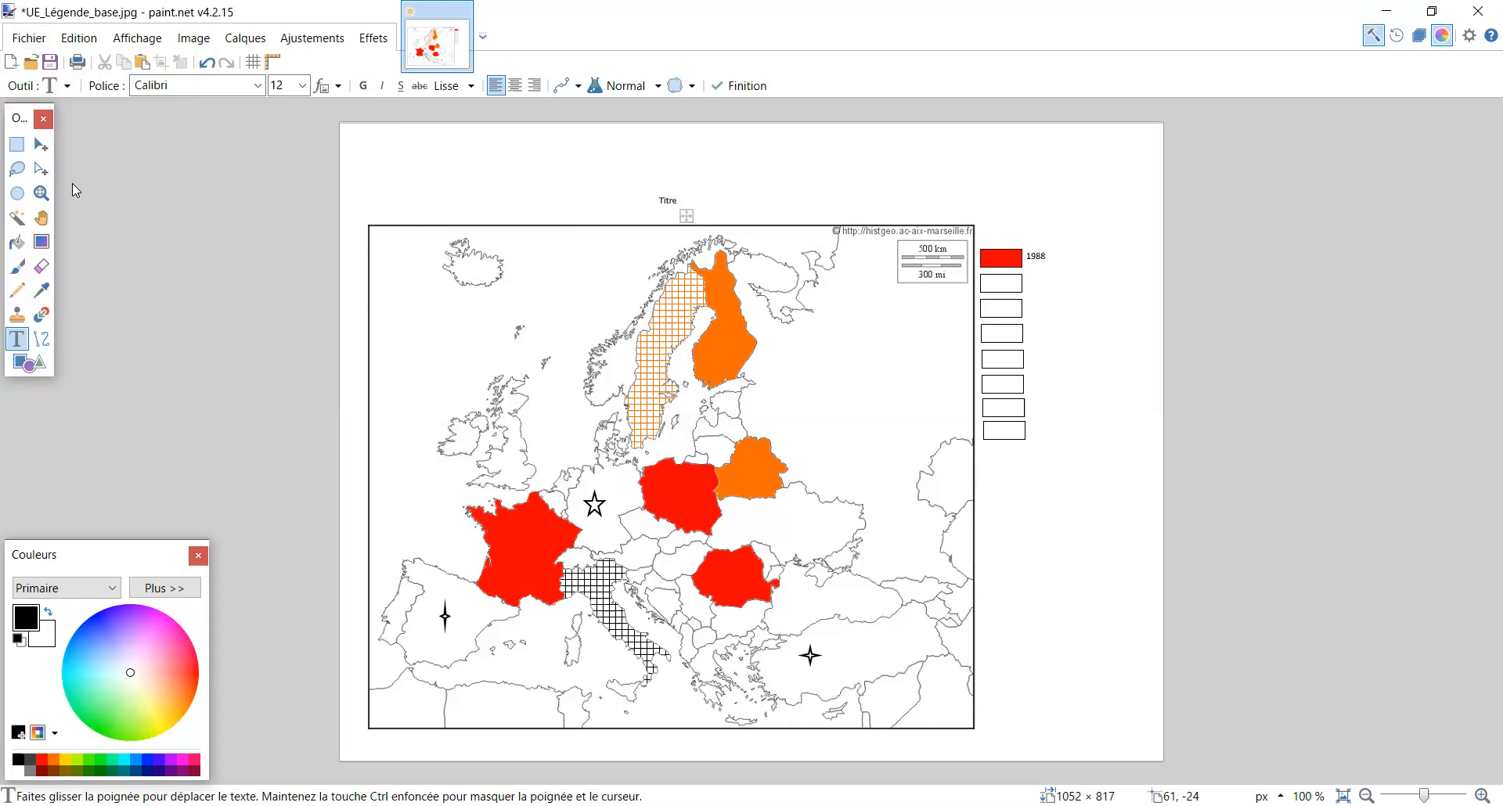